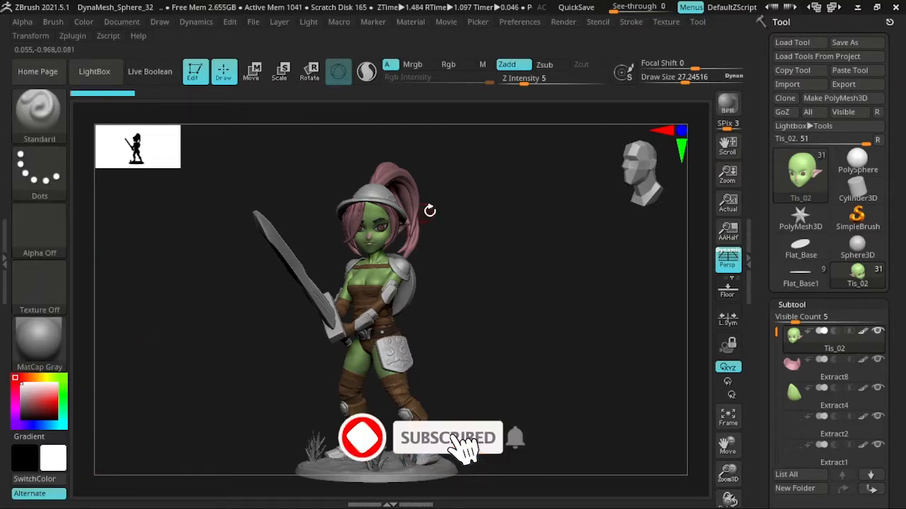
Step: Inspect the posed sword-carrying character and check the active brush and stroke type
drag(470, 267, 451, 276)
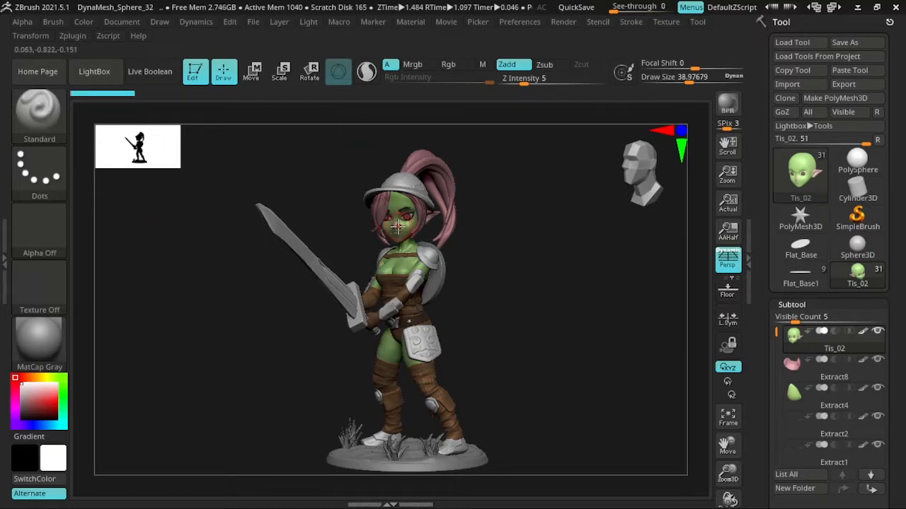
mouse_move(266, 253)
mouse_down()
mouse_move(238, 265)
mouse_move(93, 234)
mouse_up()
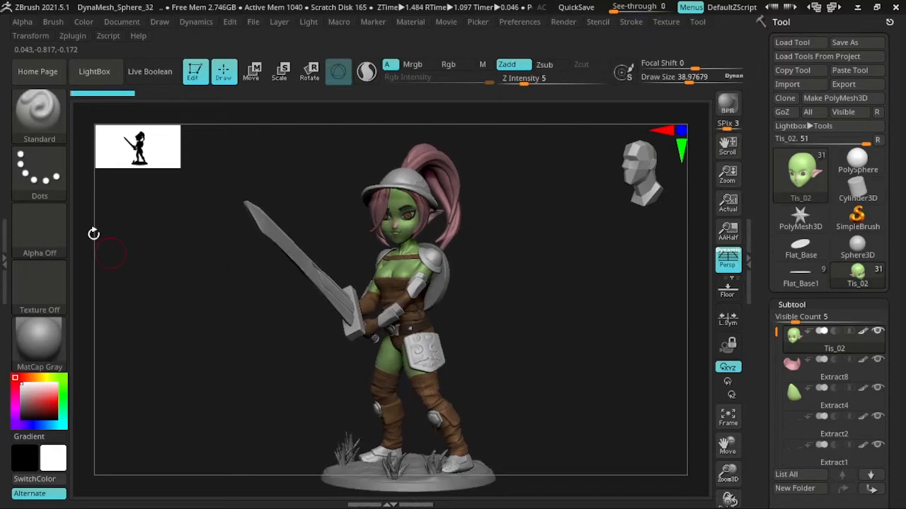
click(42, 121)
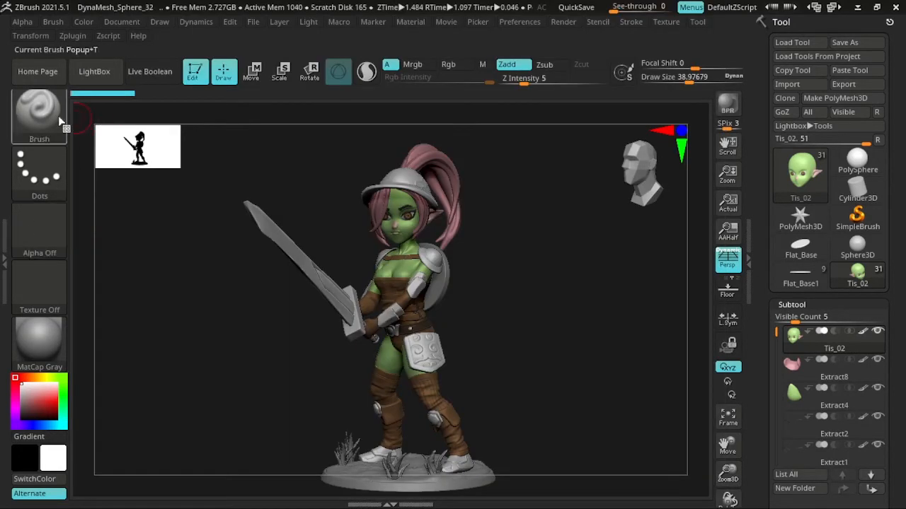
click(38, 121)
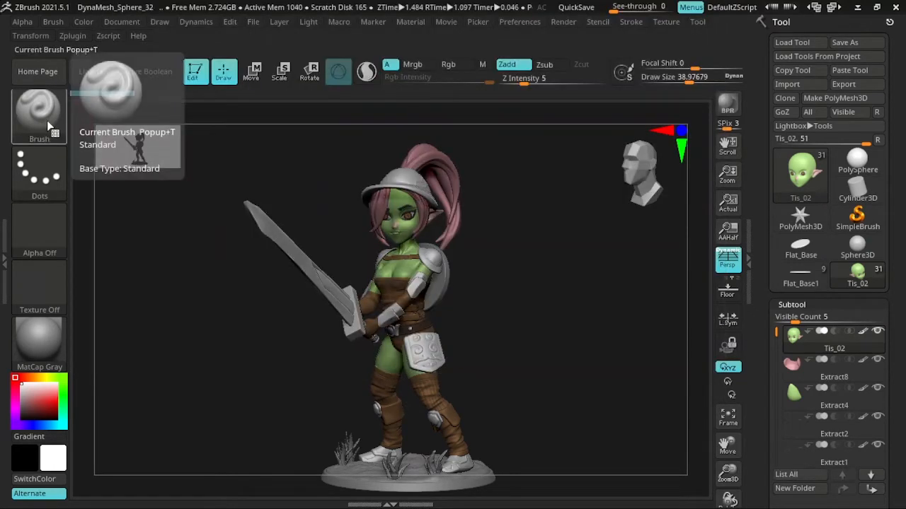
click(48, 183)
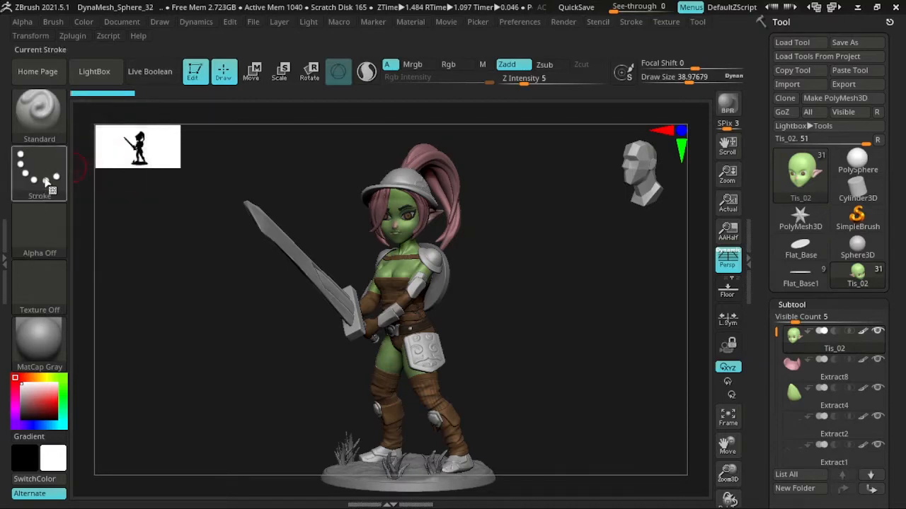
click(64, 182)
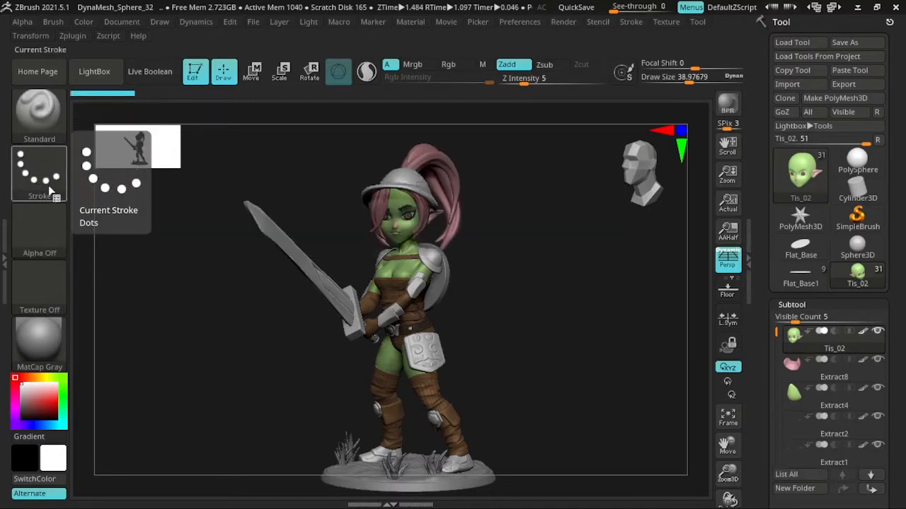
key(s)
click(122, 212)
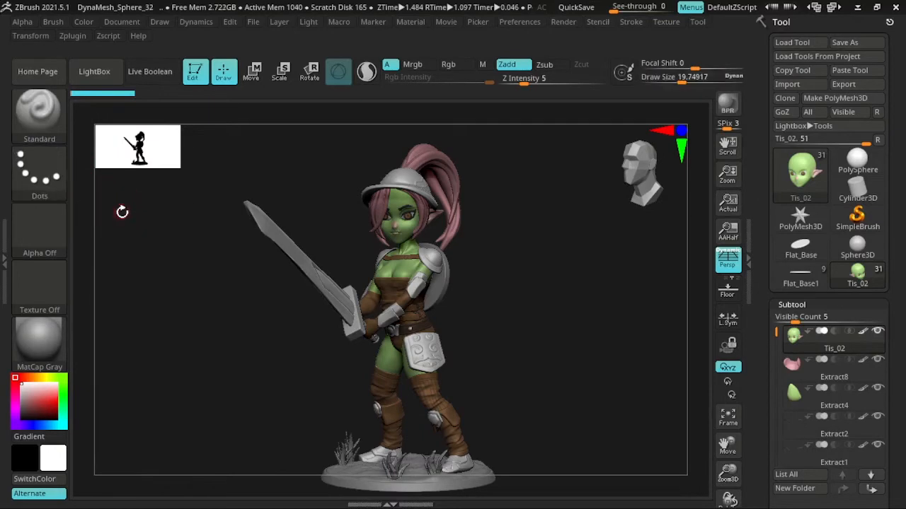
mouse_move(147, 230)
mouse_down()
mouse_move(162, 216)
mouse_move(120, 199)
mouse_up()
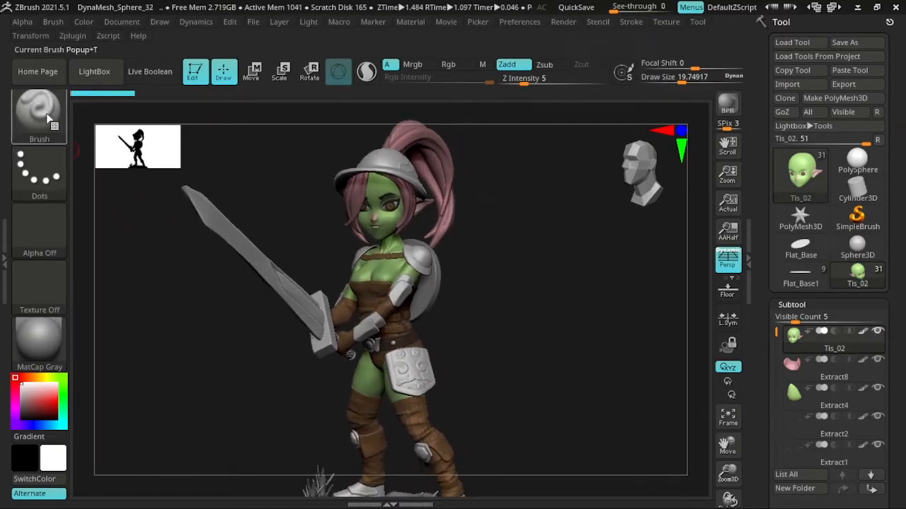
Step: Make the round shield on the character's back the active subtool and reduce the draw size to about 6.5
mouse_move(303, 219)
mouse_down()
mouse_move(214, 223)
mouse_move(233, 265)
mouse_move(299, 281)
mouse_up()
mouse_move(188, 272)
mouse_down()
mouse_move(255, 284)
mouse_move(329, 271)
mouse_move(256, 210)
mouse_up()
key(s)
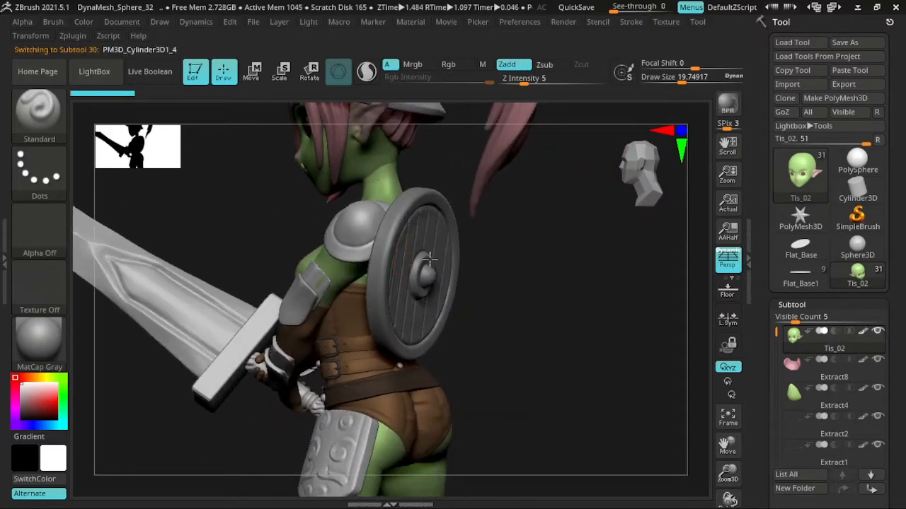
mouse_move(504, 260)
mouse_down()
mouse_move(456, 261)
mouse_move(553, 254)
mouse_up()
key(s)
drag(386, 241, 374, 239)
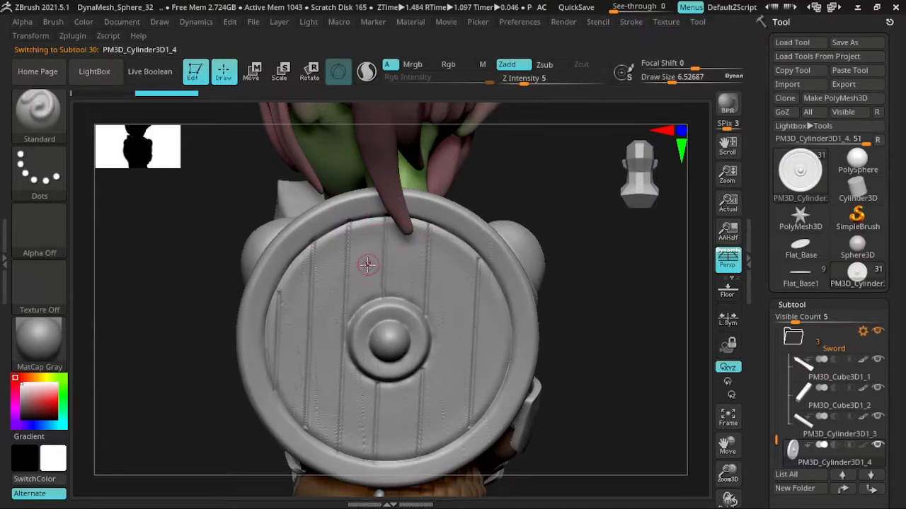
Step: Set Z Intensity to 21, try a Standard brush stroke on the shield's planks, and undo it
key(space)
drag(375, 310, 386, 325)
key(space)
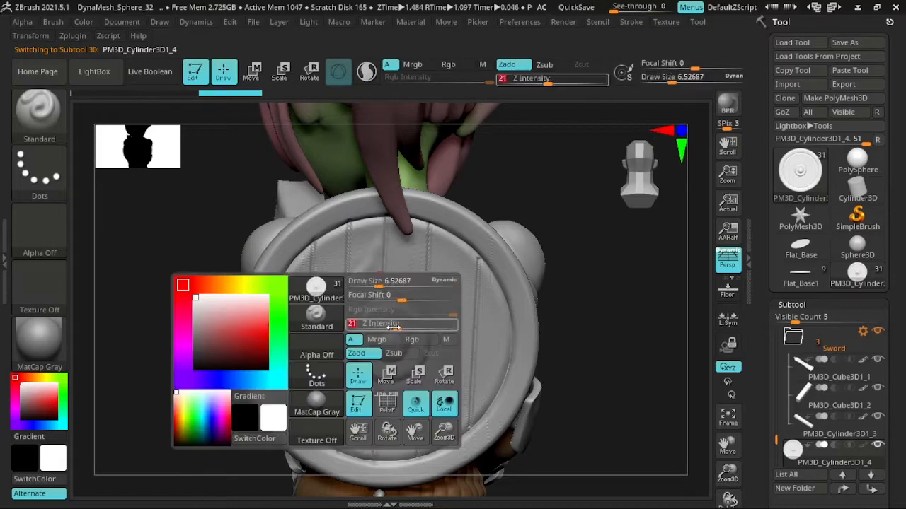
mouse_move(582, 204)
alt+mouse_down()
mouse_move(552, 154)
mouse_move(589, 154)
alt+mouse_up()
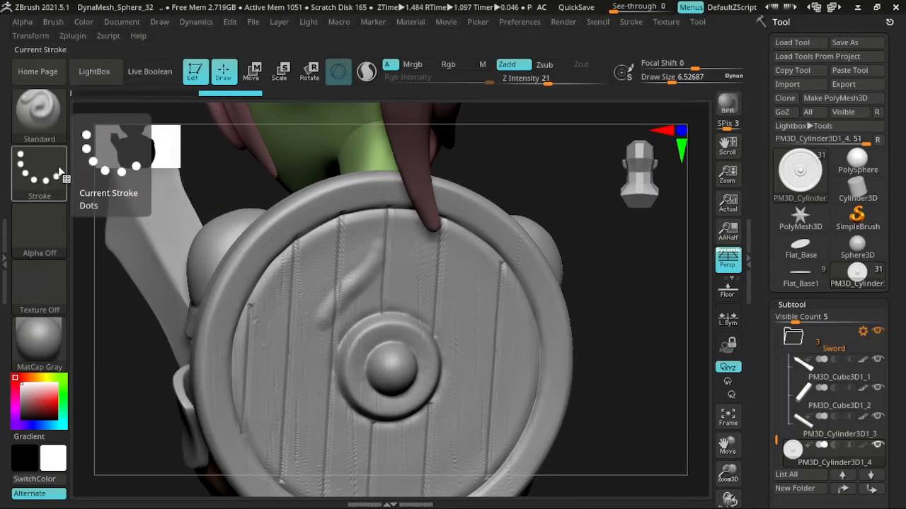
key(ctrl+z)
Step: Try a curved Dots stroke across the planks above the shield's boss, inspect it, and undo it
mouse_move(398, 259)
mouse_down()
mouse_move(323, 290)
mouse_move(309, 365)
mouse_up()
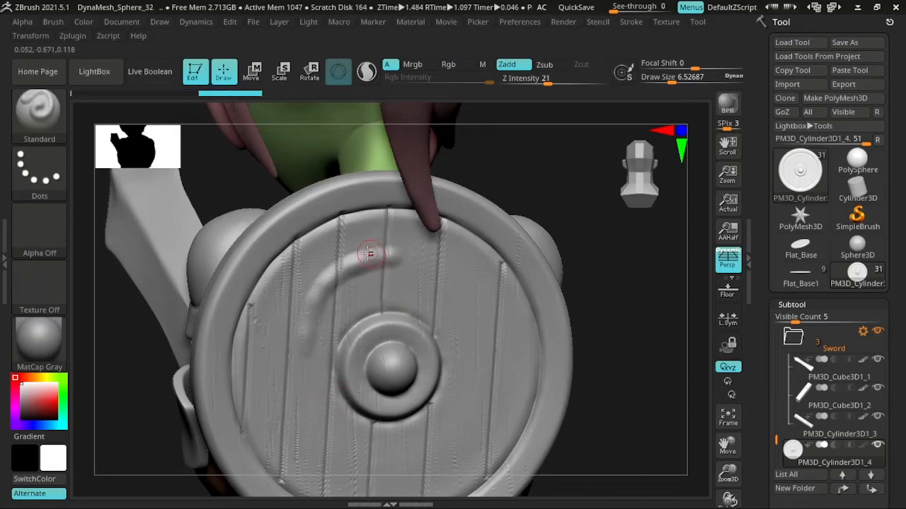
right_drag(338, 278, 391, 256)
right_drag(501, 256, 411, 248)
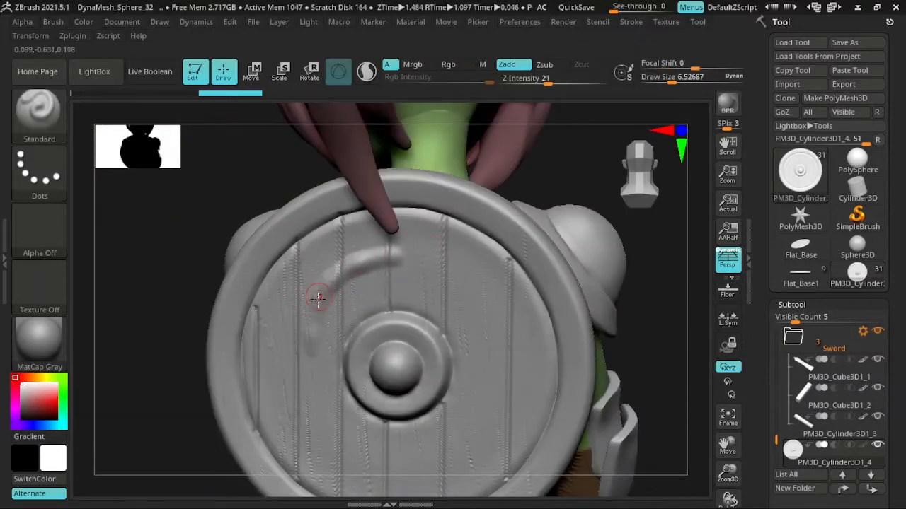
key(ctrl)
key(ctrl+z)
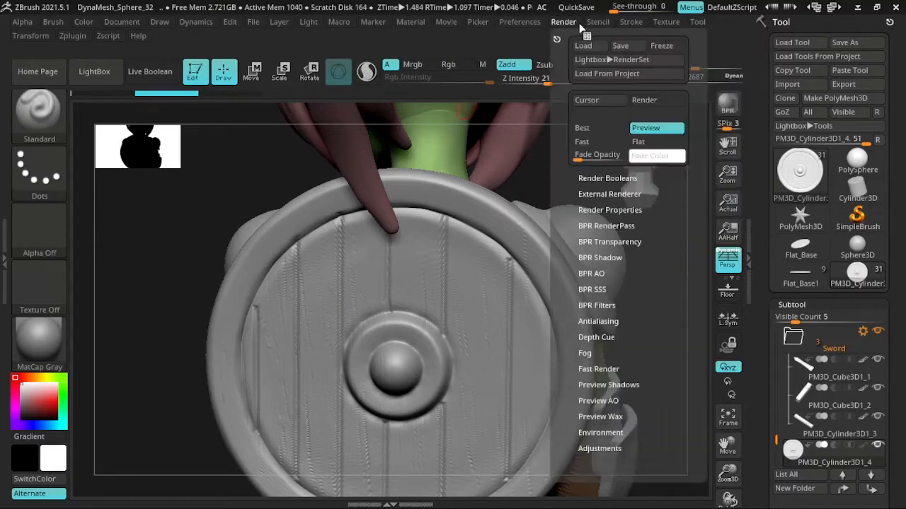
Step: Turn on LazyMouse for the stroke and set LazyStep to about 1.05
mouse_move(639, 28)
click(662, 257)
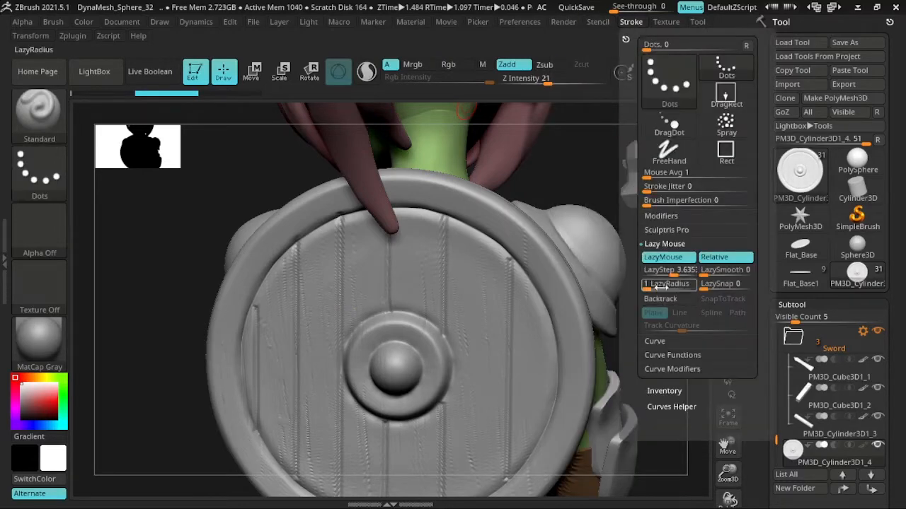
mouse_move(659, 271)
mouse_down()
mouse_move(670, 271)
mouse_move(663, 275)
mouse_up()
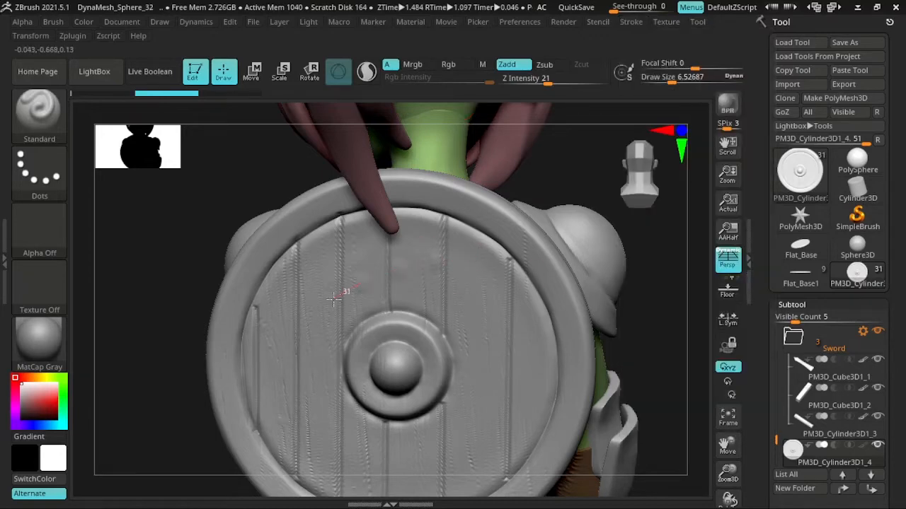
mouse_move(627, 37)
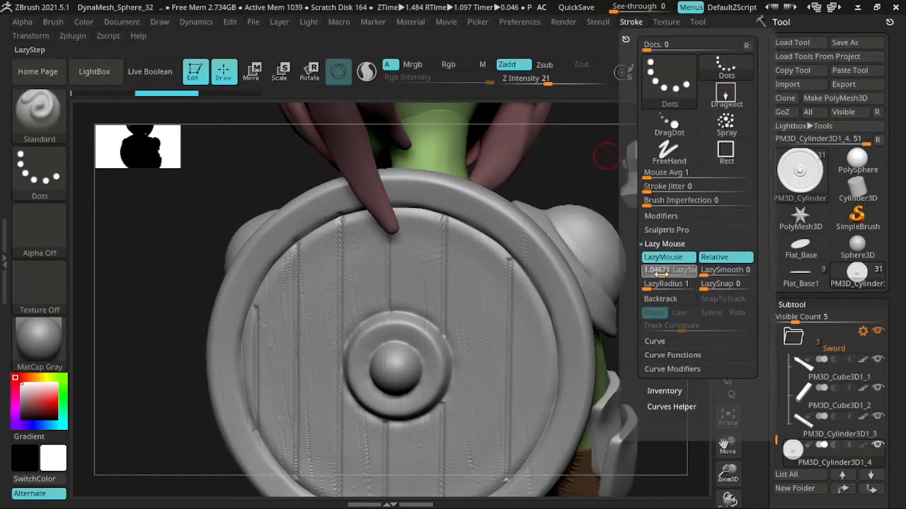
Step: Set Z Intensity to 31, test two spaced-dot arcs across the shield's planks, and undo both
key(space)
click(429, 335)
mouse_move(474, 263)
mouse_down()
mouse_move(408, 275)
mouse_move(284, 342)
mouse_move(272, 402)
mouse_up()
drag(552, 184, 570, 145)
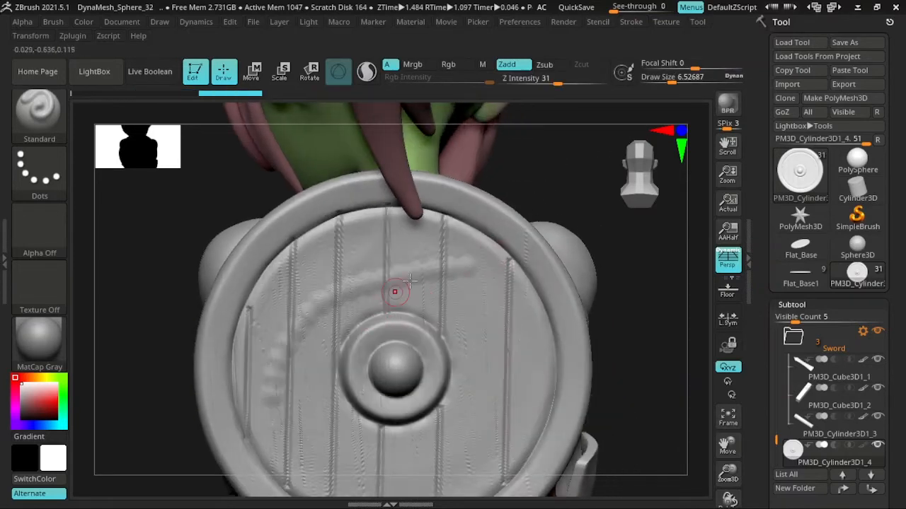
key(ctrl+z)
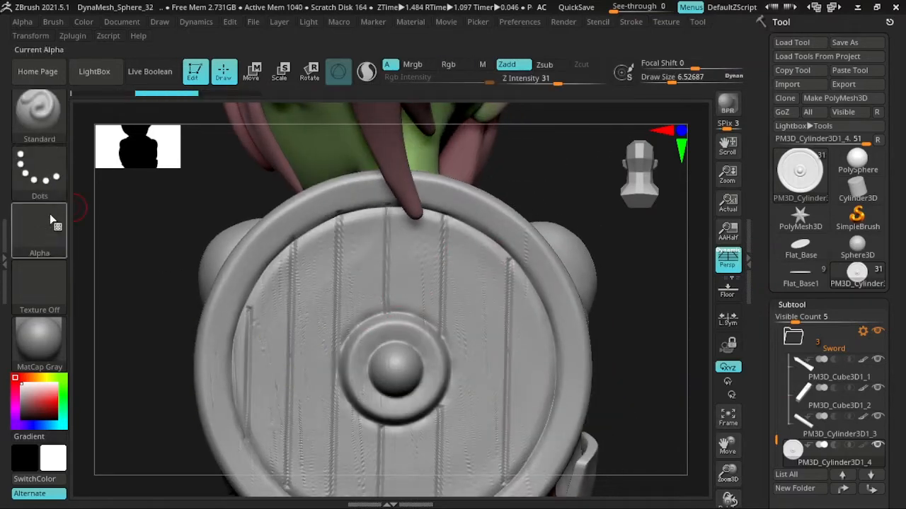
drag(437, 251, 285, 365)
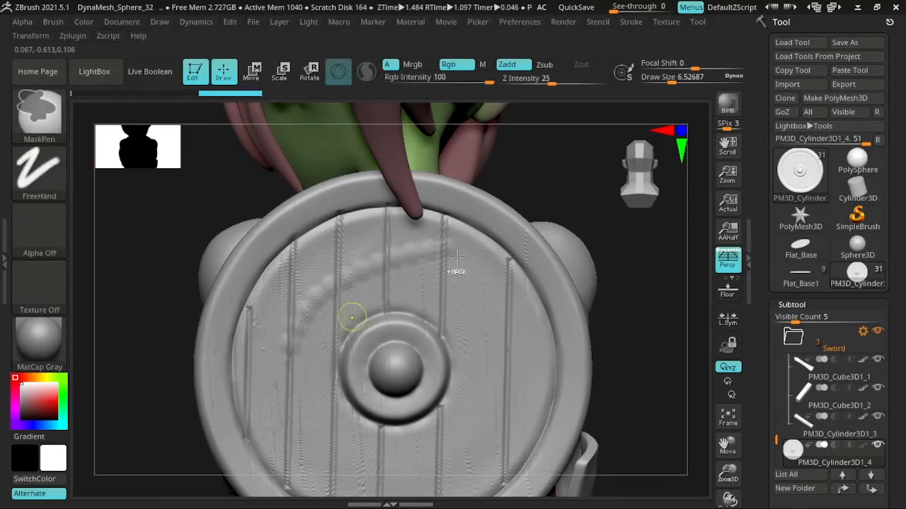
key(ctrl+z)
Step: Assign Alpha 19 to the Standard brush and test it with a stroke across the shield's planks
click(42, 234)
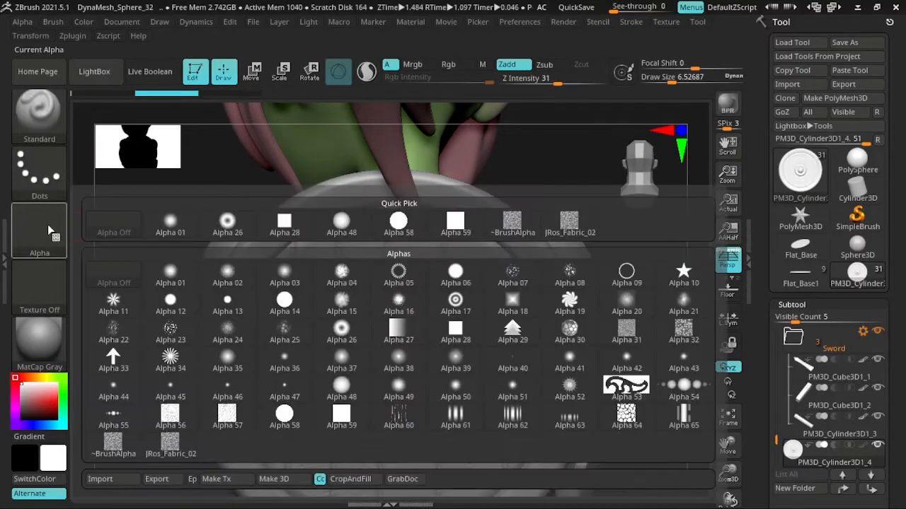
click(51, 227)
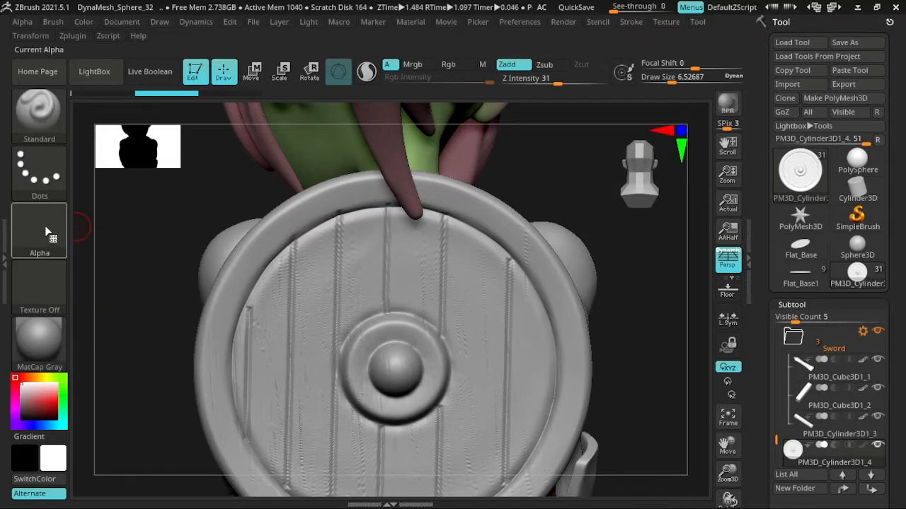
click(48, 232)
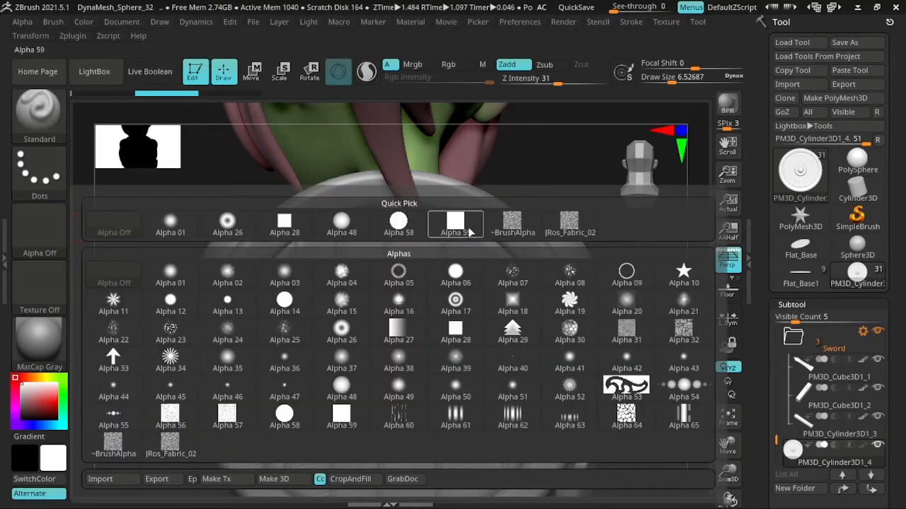
click(570, 303)
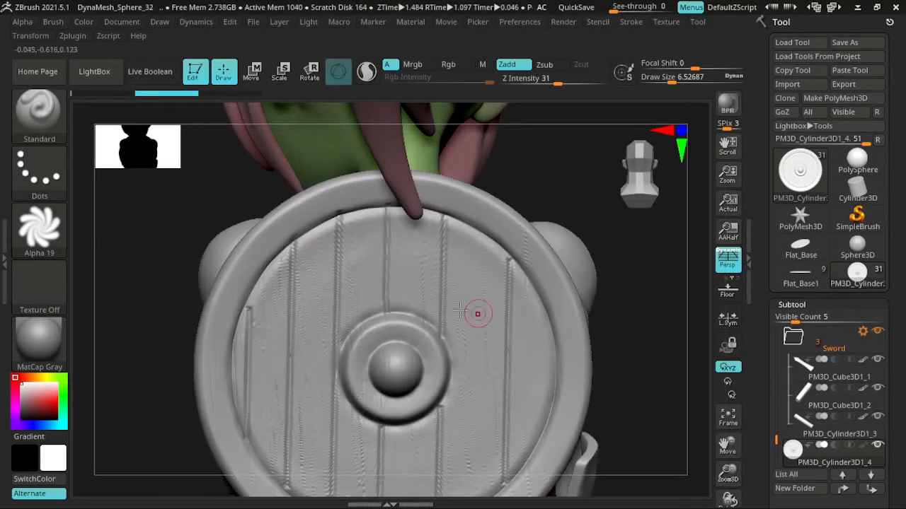
drag(286, 342, 434, 293)
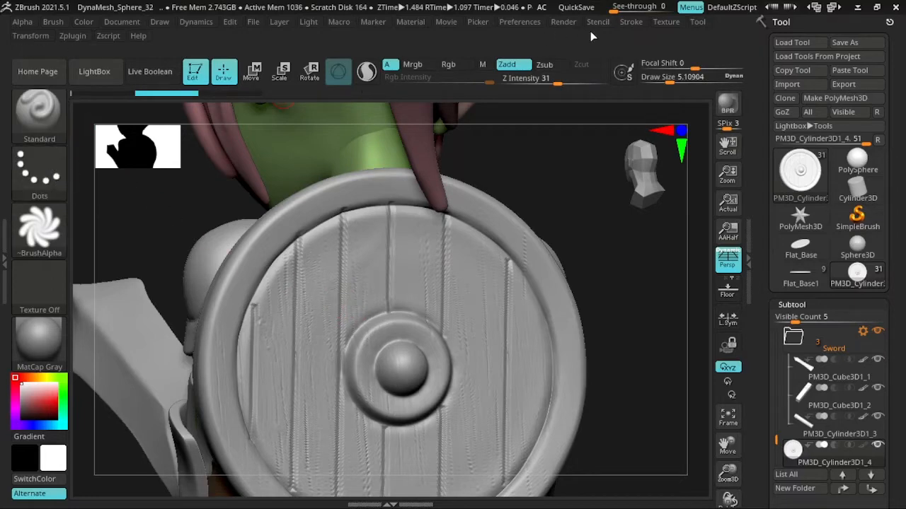
Step: Lower LazyStep to about 0.14, test two strokes with the swirl alpha on the shield, and undo both
mouse_move(636, 26)
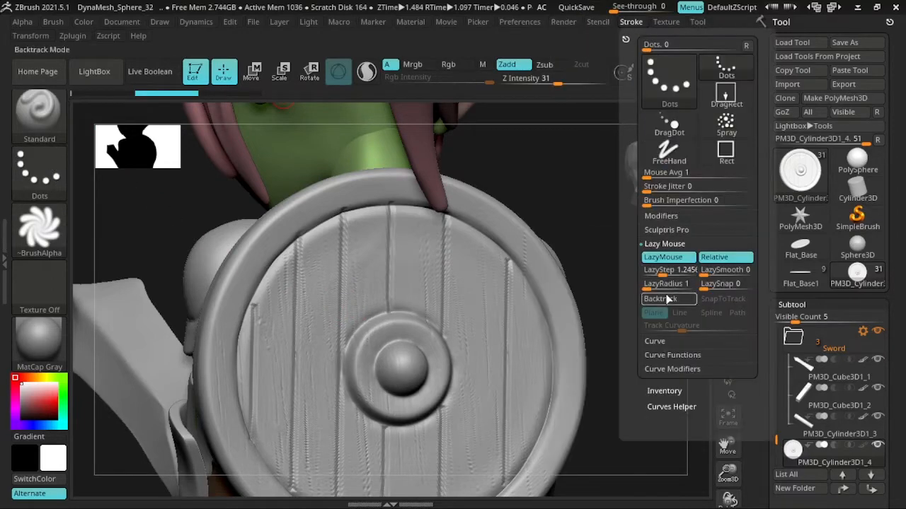
drag(662, 270, 658, 272)
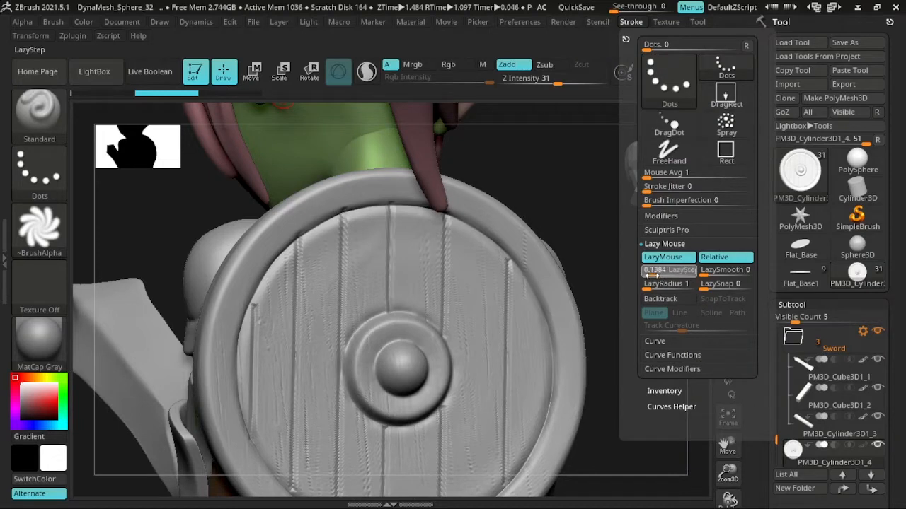
drag(373, 258, 326, 352)
key(ctrl+z)
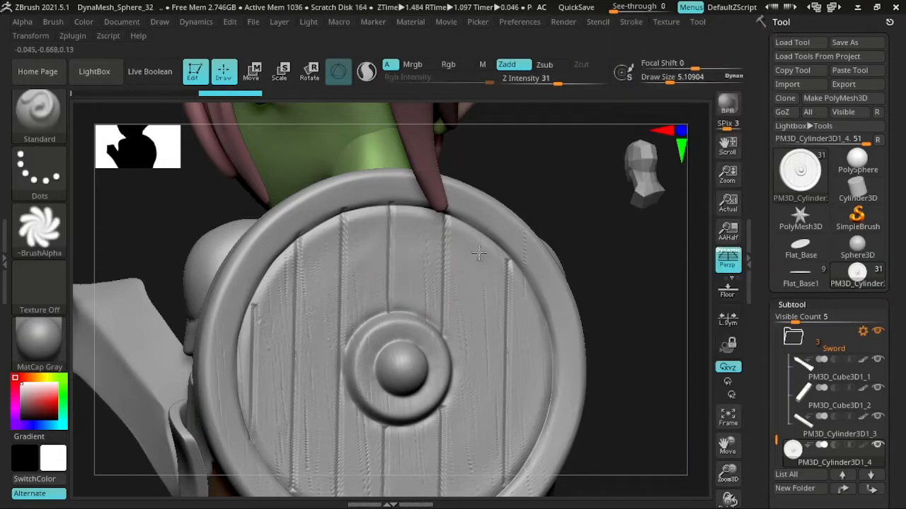
drag(479, 255, 352, 323)
key(ctrl+z)
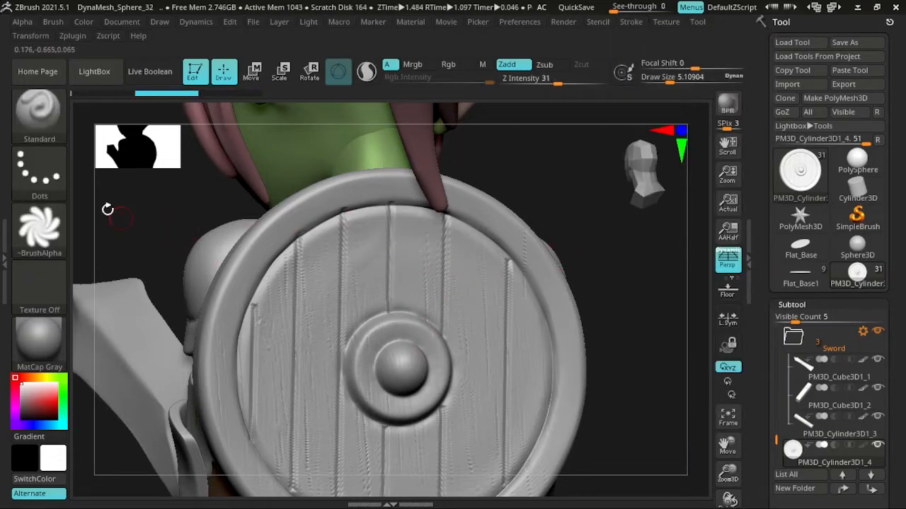
Step: Switch the Standard brush's stroke type to DragRect
mouse_move(48, 177)
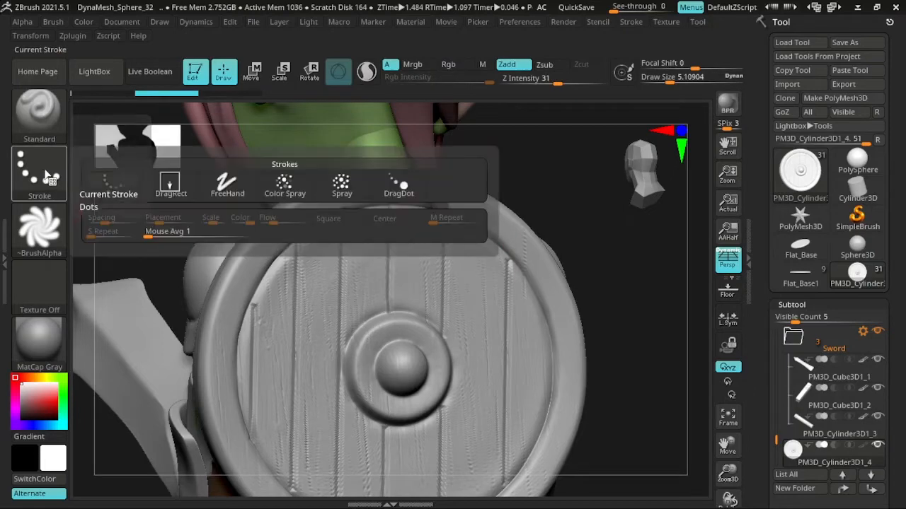
click(170, 185)
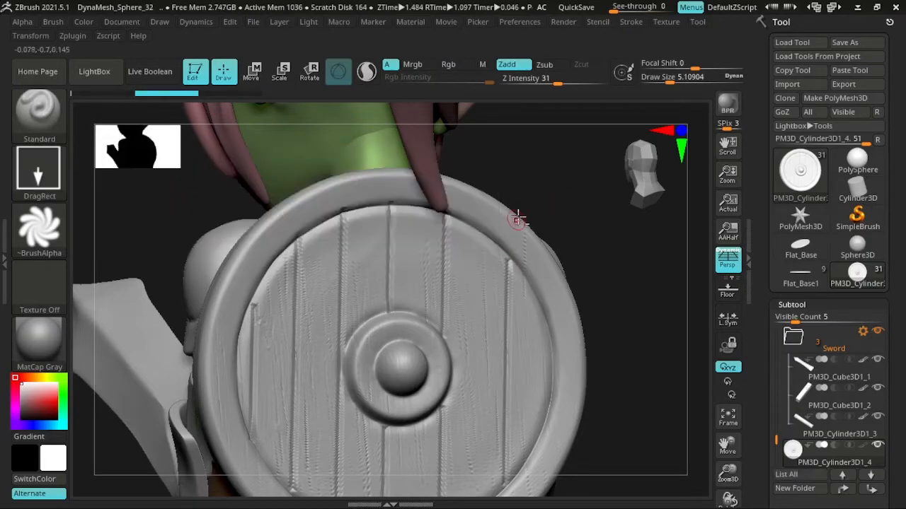
mouse_move(524, 190)
alt+mouse_down()
mouse_move(498, 180)
mouse_move(535, 188)
mouse_move(520, 196)
alt+mouse_up()
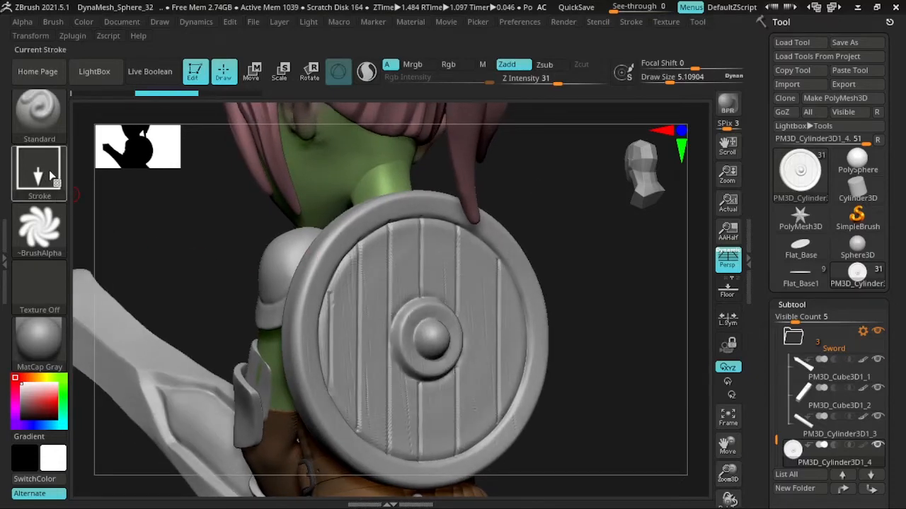
drag(151, 216, 243, 212)
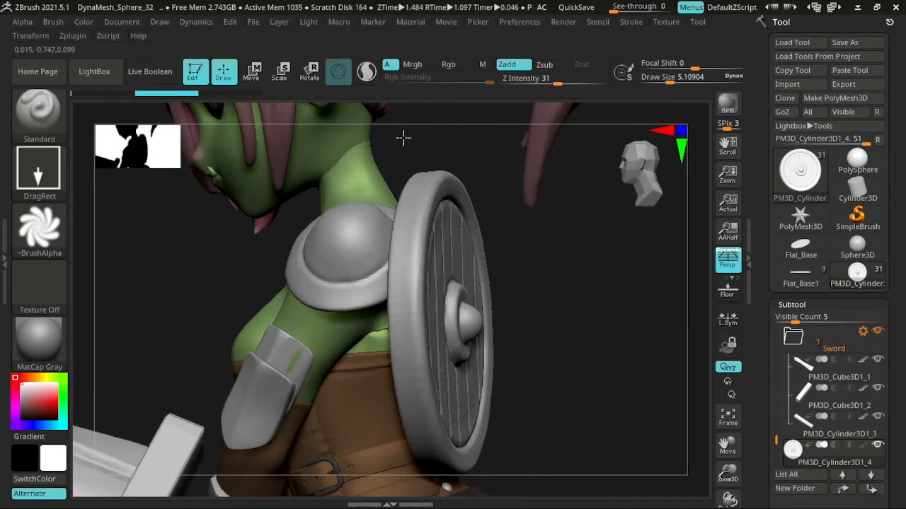
alt+drag(403, 138, 313, 272)
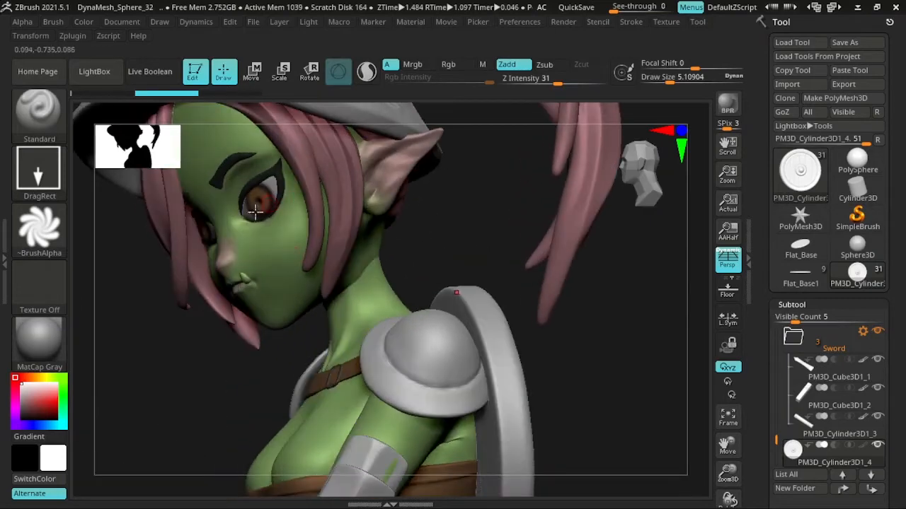
Step: Make the goblin's brown leather outfit the active subtool and assign the JRos_Fabric_02 alpha to the Standard brush
drag(424, 232, 426, 166)
alt+click(404, 424)
alt+drag(538, 376, 422, 276)
drag(535, 244, 566, 244)
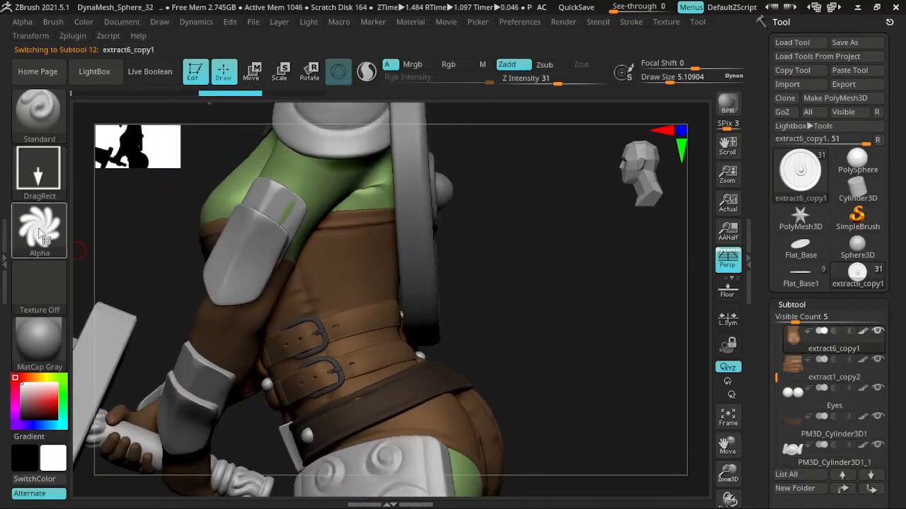
click(42, 238)
click(171, 442)
Step: Try stamping the fabric texture on the side of the leather bodice above the belts, and undo it
mouse_move(513, 259)
alt+mouse_down()
mouse_move(502, 271)
mouse_move(520, 275)
alt+mouse_up()
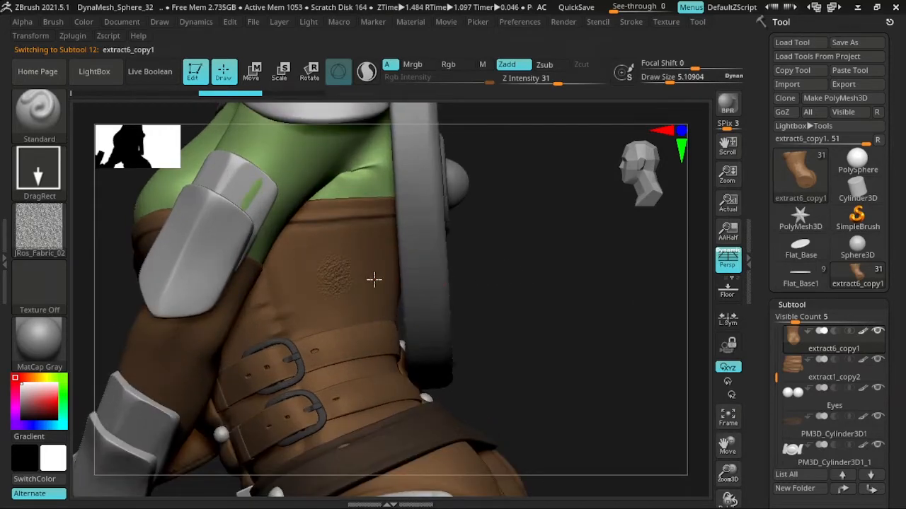
drag(374, 279, 404, 277)
drag(521, 271, 422, 287)
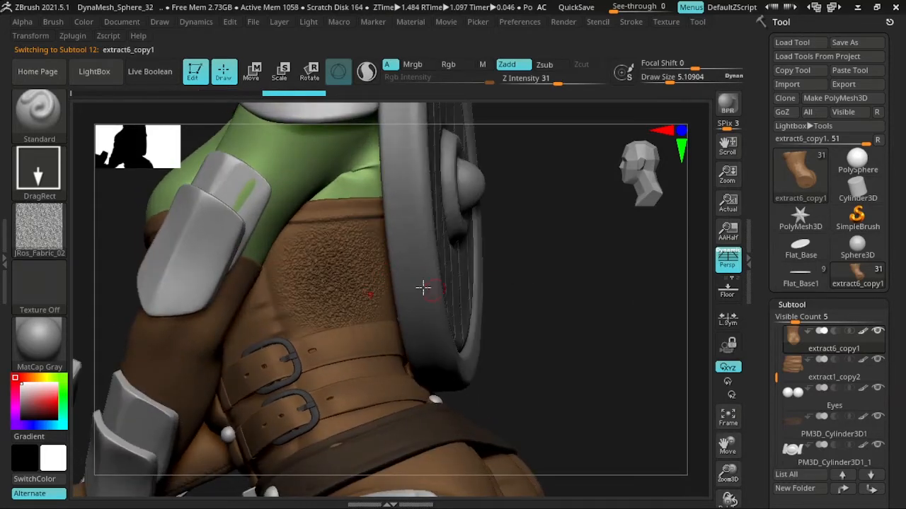
key(ctrl+z)
Step: Set Z Intensity to 7 and stamp the fabric texture across the back of the leather outfit below the belt
click(44, 185)
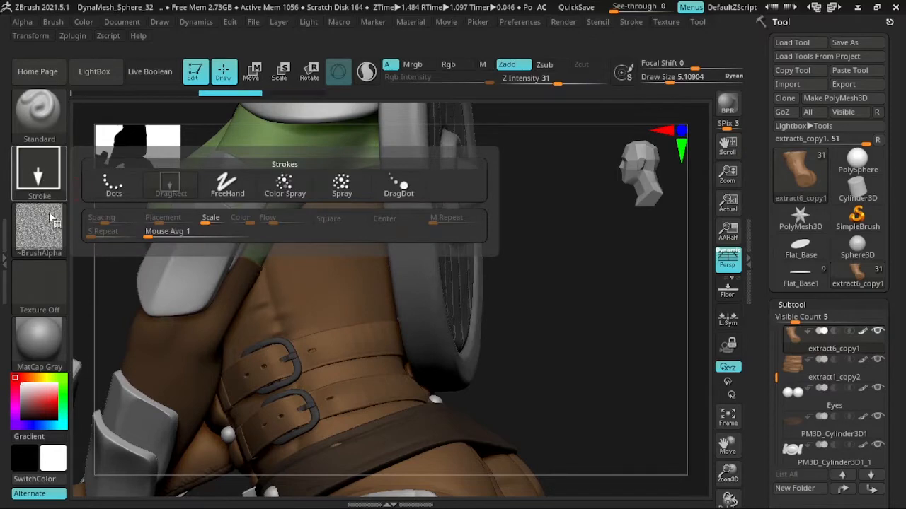
drag(541, 286, 491, 267)
key(space)
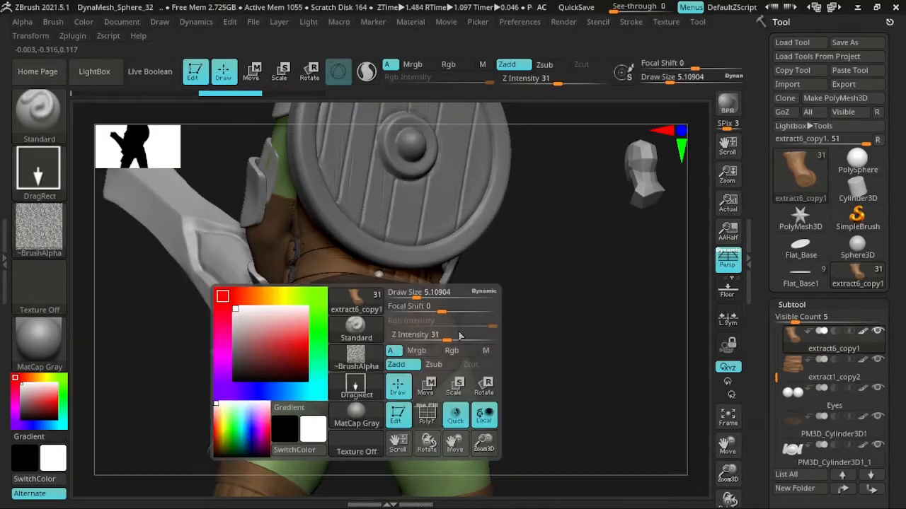
drag(461, 336, 418, 339)
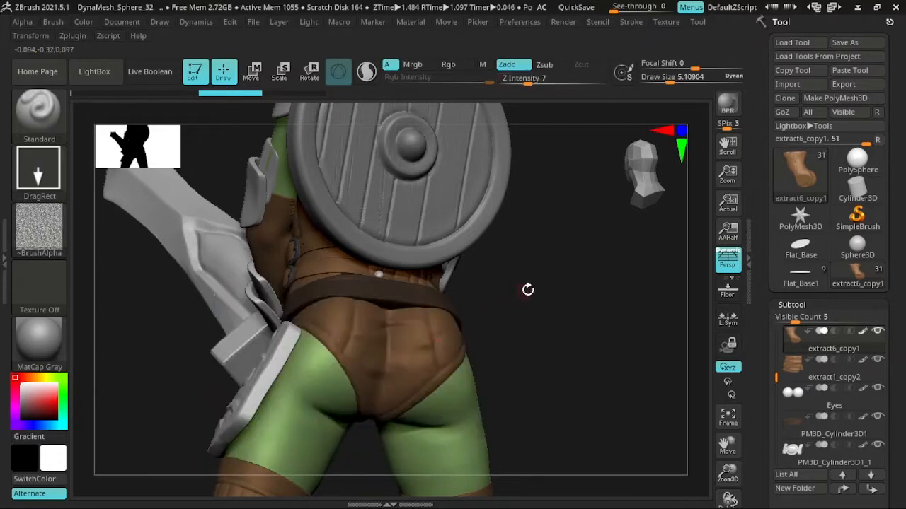
shift+drag(528, 289, 525, 340)
alt+drag(579, 377, 423, 338)
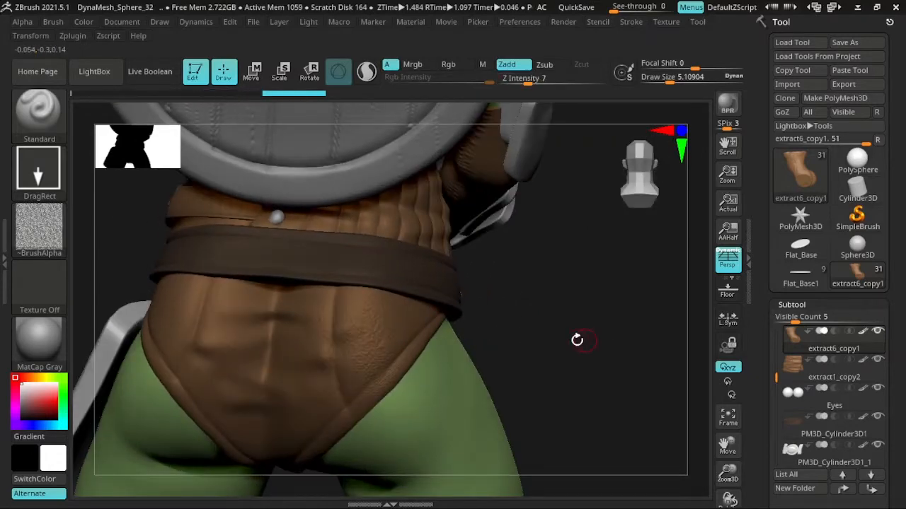
drag(525, 332, 177, 351)
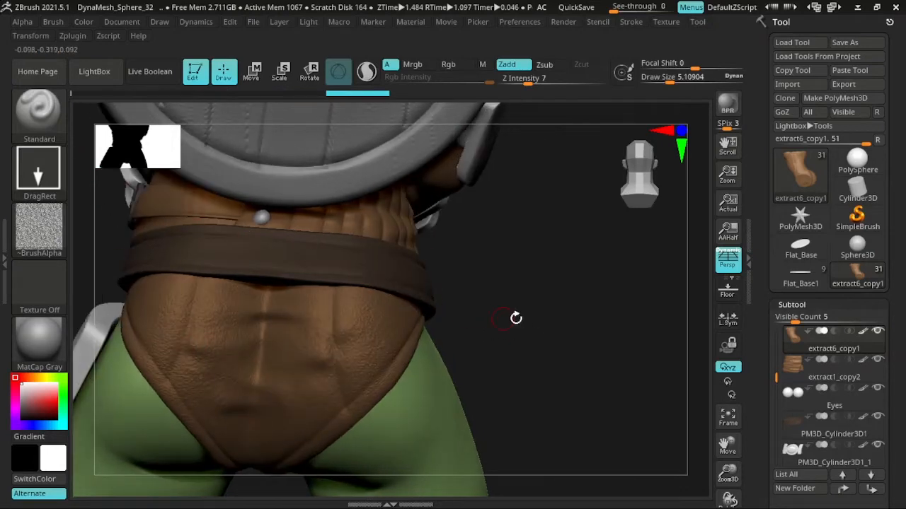
Step: Switch the Standard brush's alpha to Alpha 59 and Alpha 56, and return to JRos_Fabric_02
drag(516, 318, 529, 343)
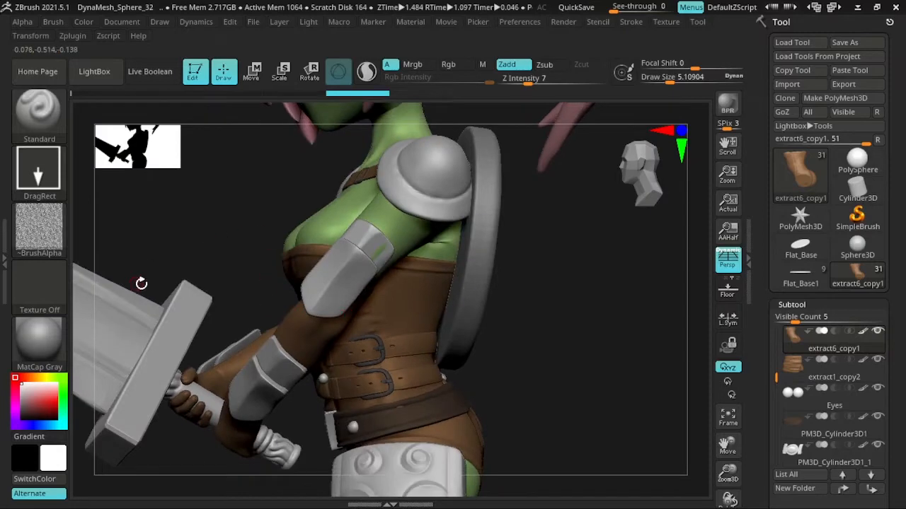
drag(225, 229, 238, 229)
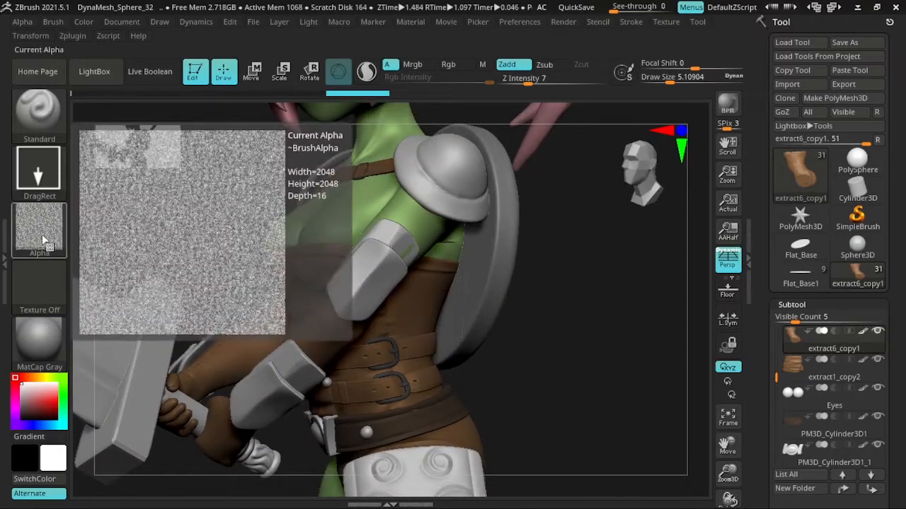
drag(559, 246, 369, 360)
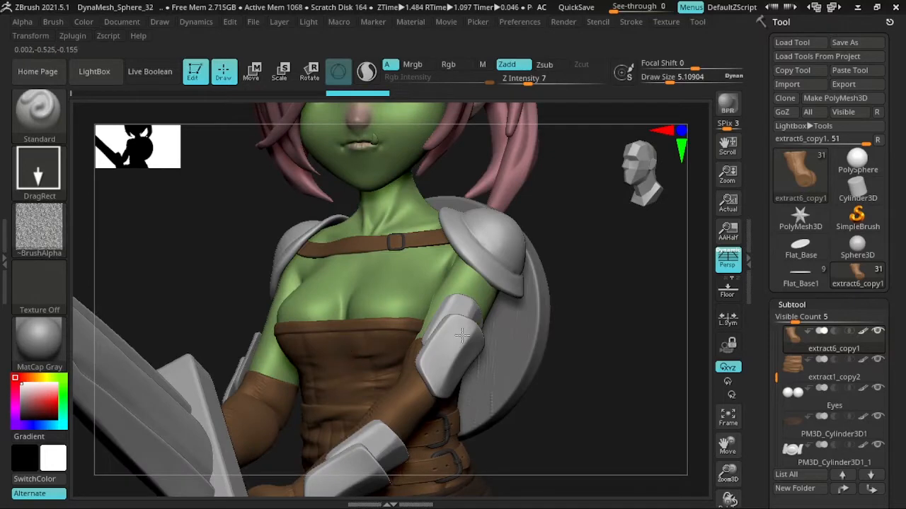
drag(603, 285, 267, 270)
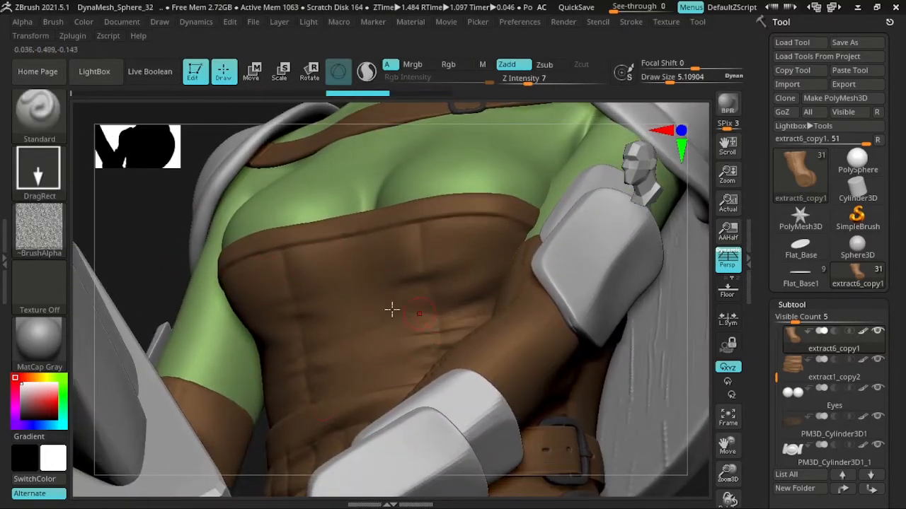
click(50, 232)
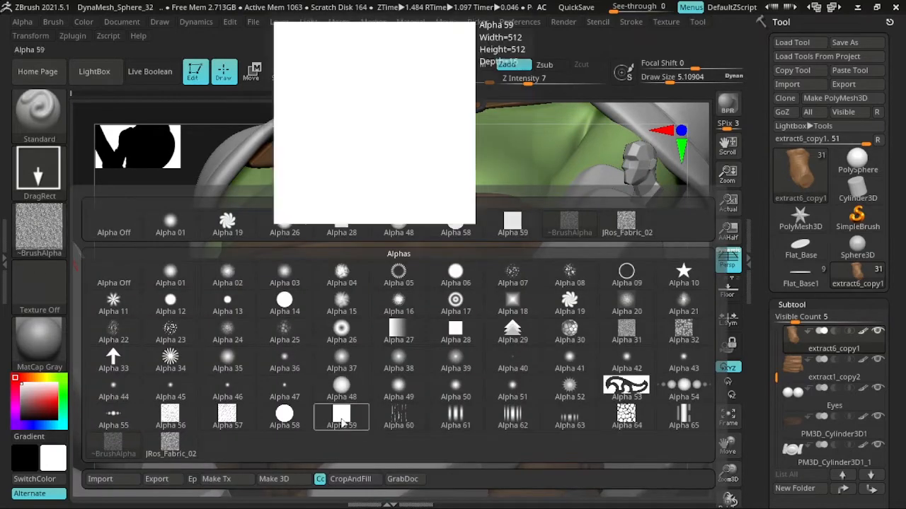
click(341, 418)
click(39, 226)
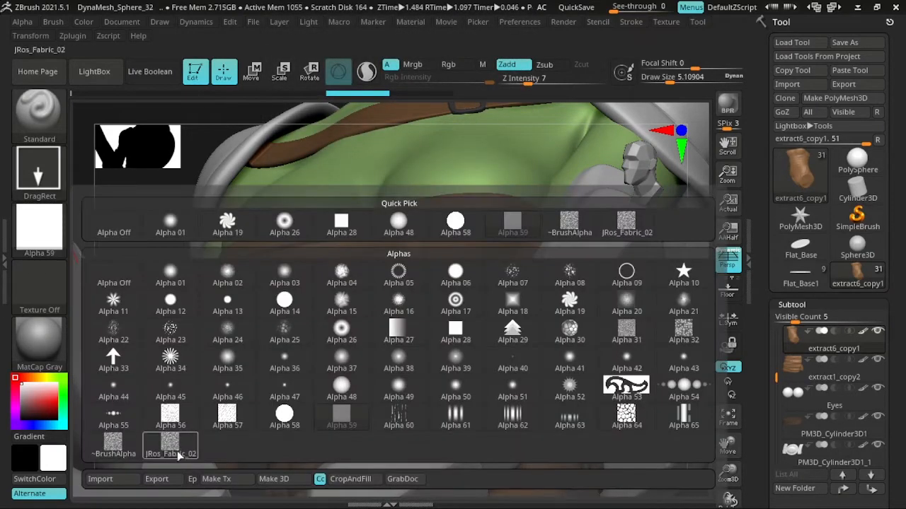
click(176, 421)
click(32, 228)
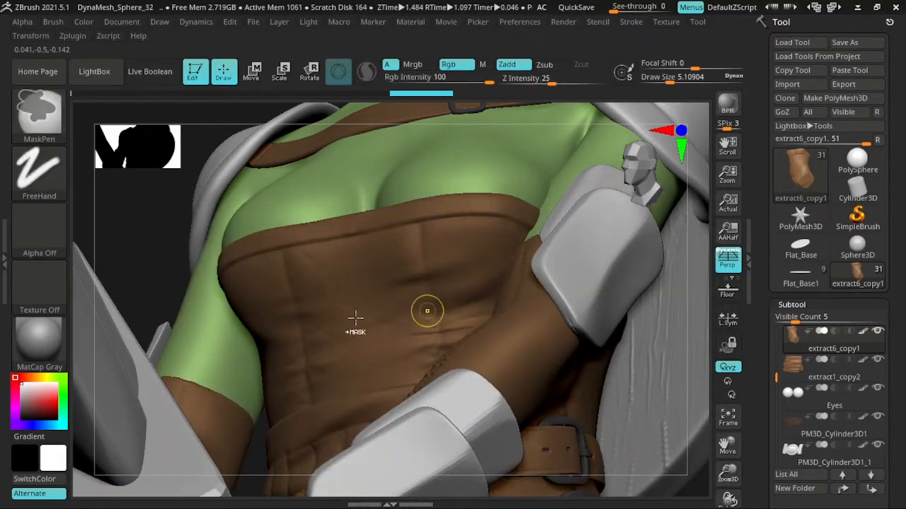
click(38, 226)
click(171, 445)
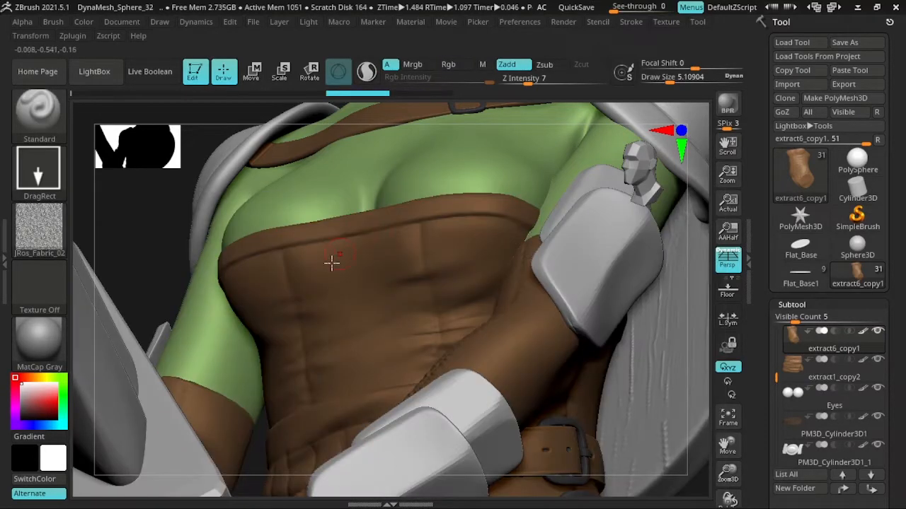
Step: Examine the Modify settings available for the JRos_Fabric_02 alpha
click(26, 23)
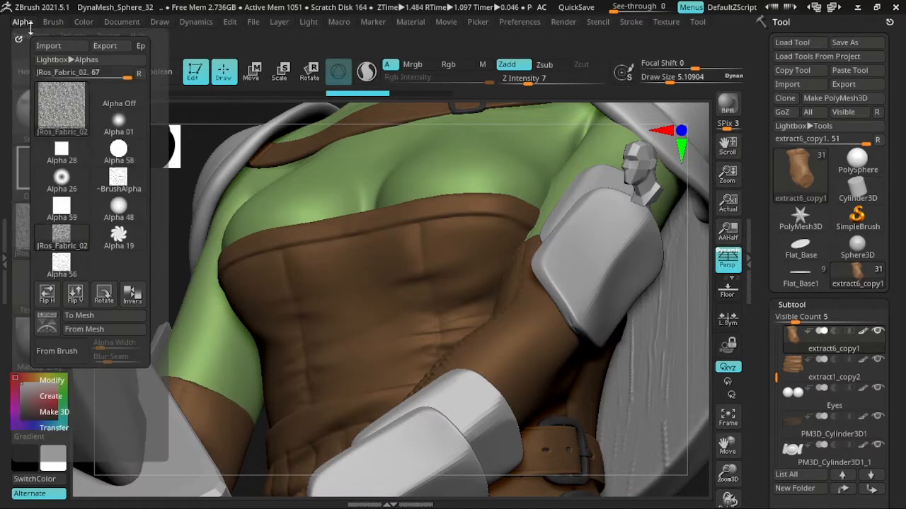
click(67, 380)
drag(146, 382, 161, 307)
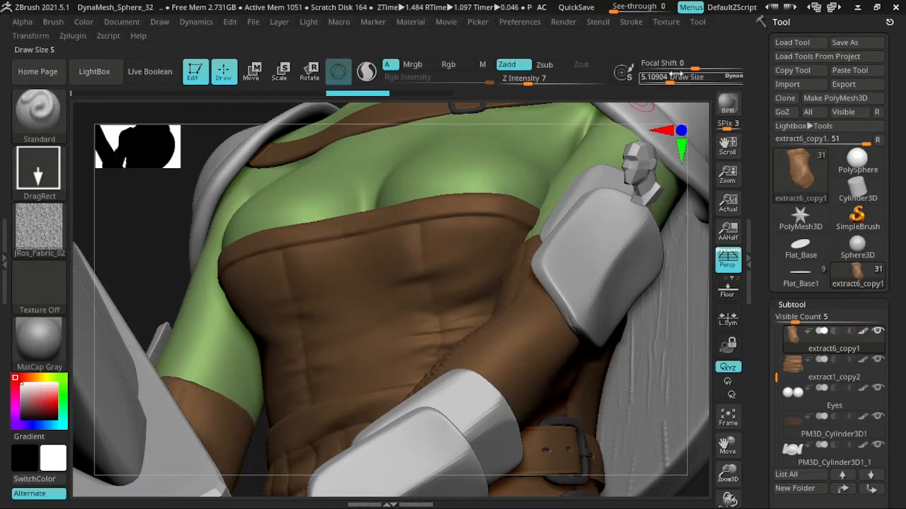
Step: Assign Alpha 56 to the Standard brush, test one stamp on the front of the bodice, and undo it
click(40, 230)
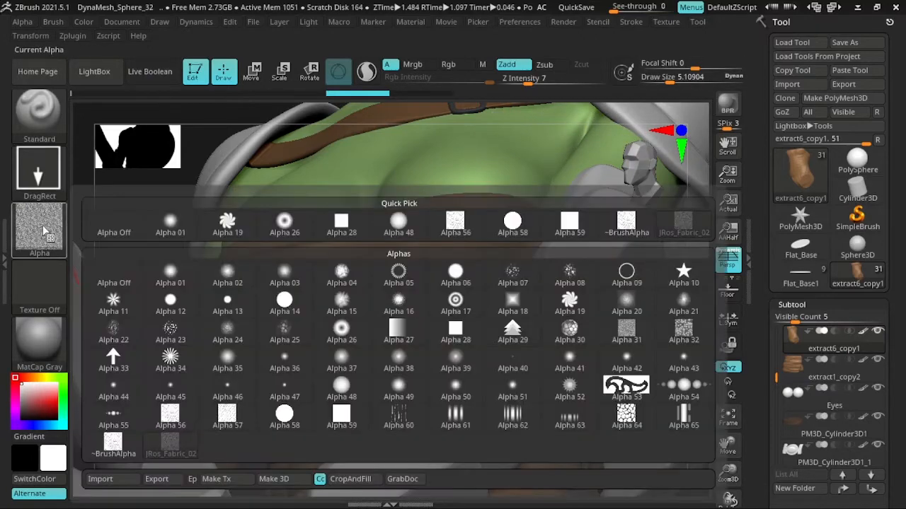
click(170, 418)
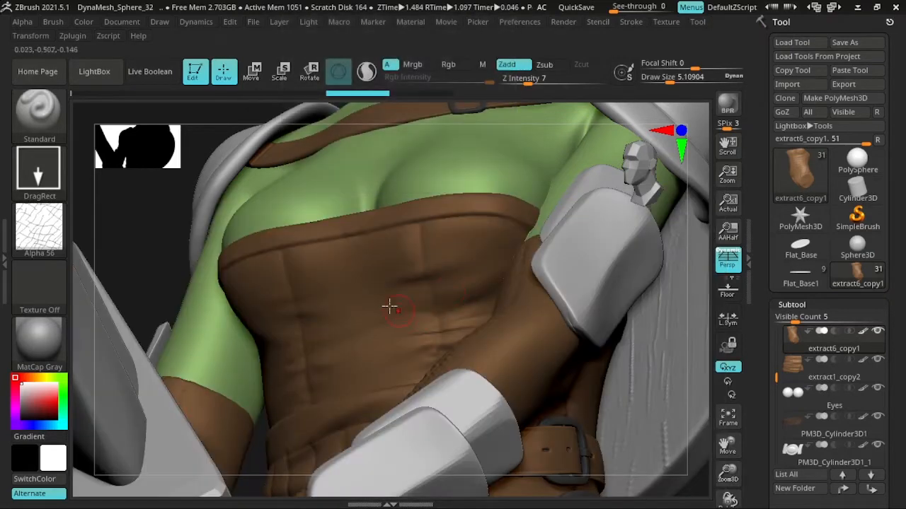
drag(412, 317, 452, 317)
key(ctrl+z)
Step: Set Z Intensity to 30 and stamp the Alpha 56 crack pattern on the front of the bodice
key(space)
click(397, 337)
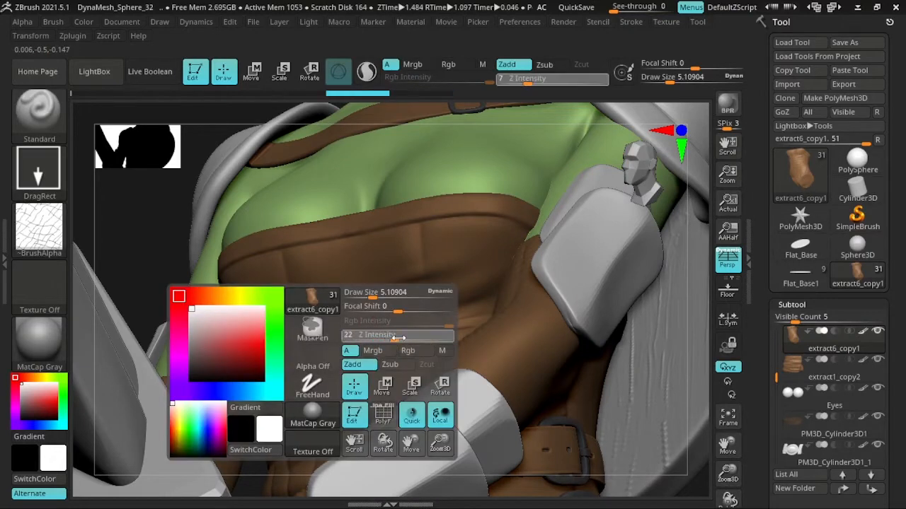
text(30)
key(Return)
drag(358, 319, 409, 298)
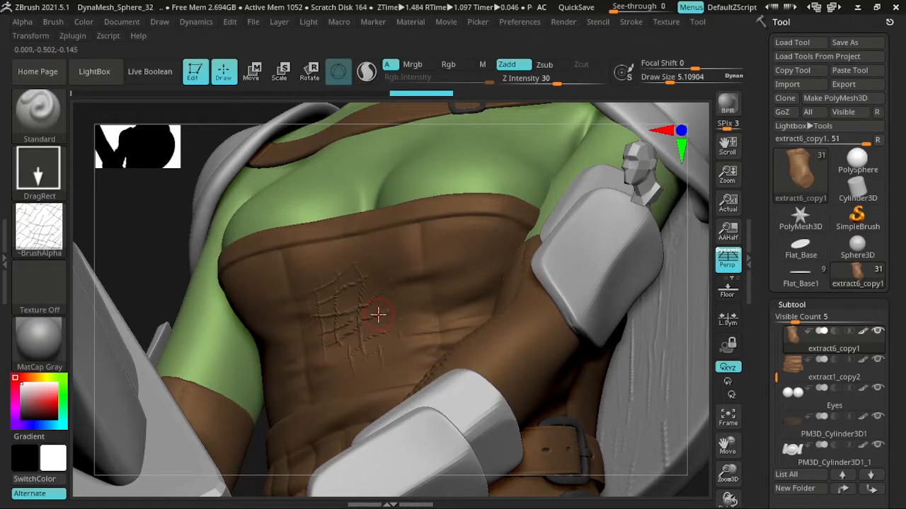
Step: Set Focal Shift to -100, test the Alpha 56 stamp again on the bodice, and undo it
key(space)
drag(392, 308, 422, 339)
key(ctrl+z)
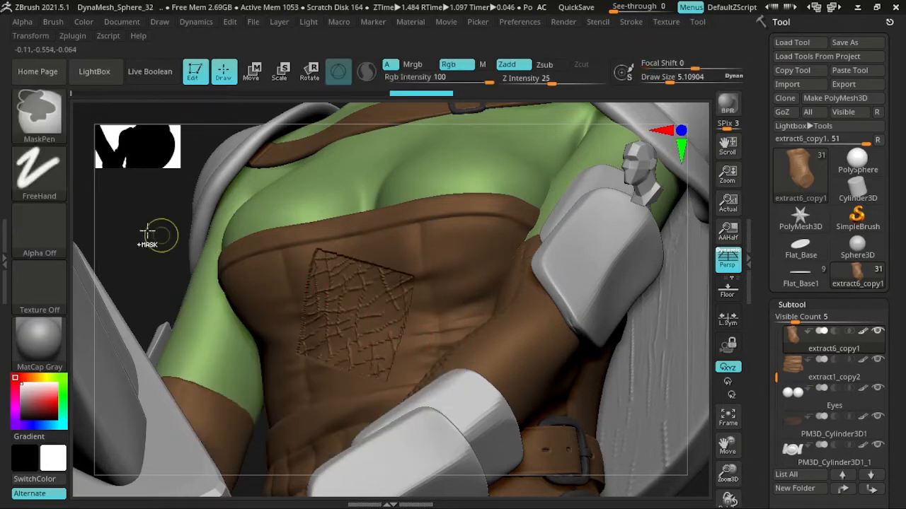
key(ctrl+z)
Step: Assign JRos_Fabric_02 to the Standard brush, stamp it on the bodice front, and inspect the patch from several angles
click(40, 233)
click(178, 447)
drag(360, 320, 452, 300)
drag(164, 213, 202, 216)
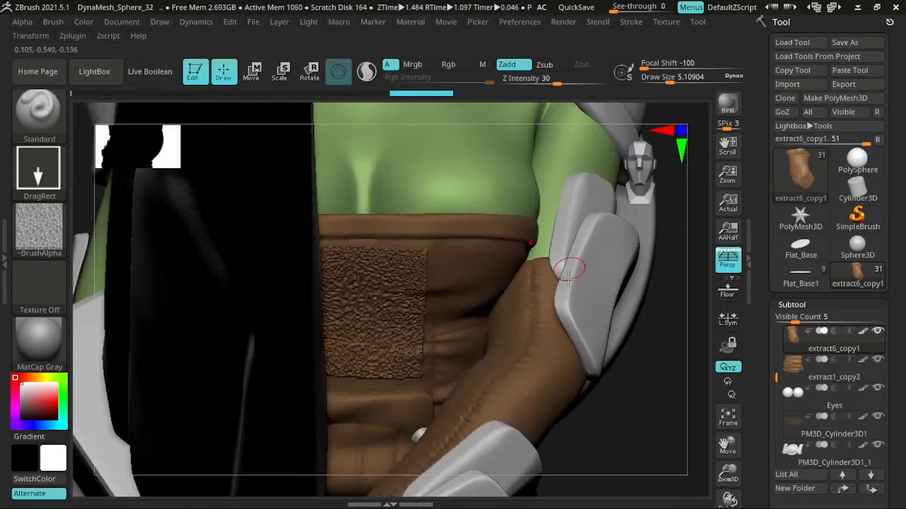
drag(641, 359, 394, 250)
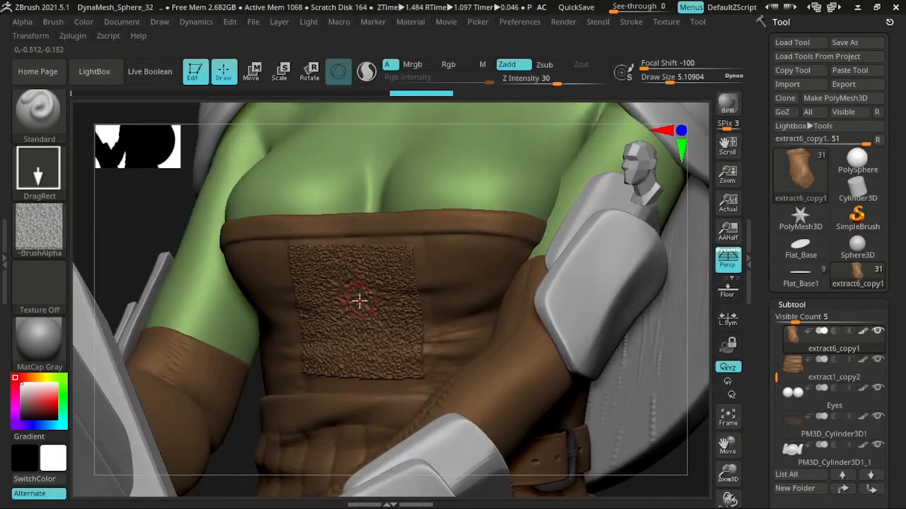
Step: Reset Focal Shift to 0 and undo the fabric stamp on the bodice
key(space)
click(384, 312)
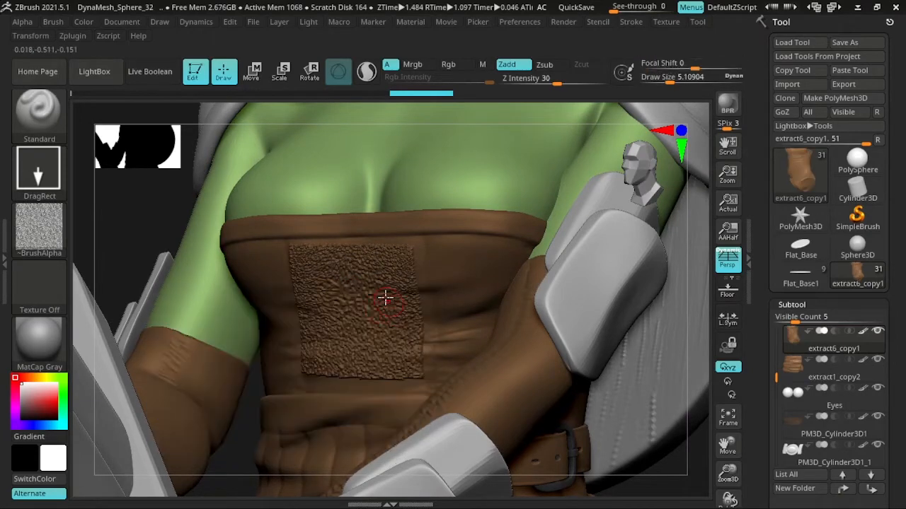
key(ctrl+z)
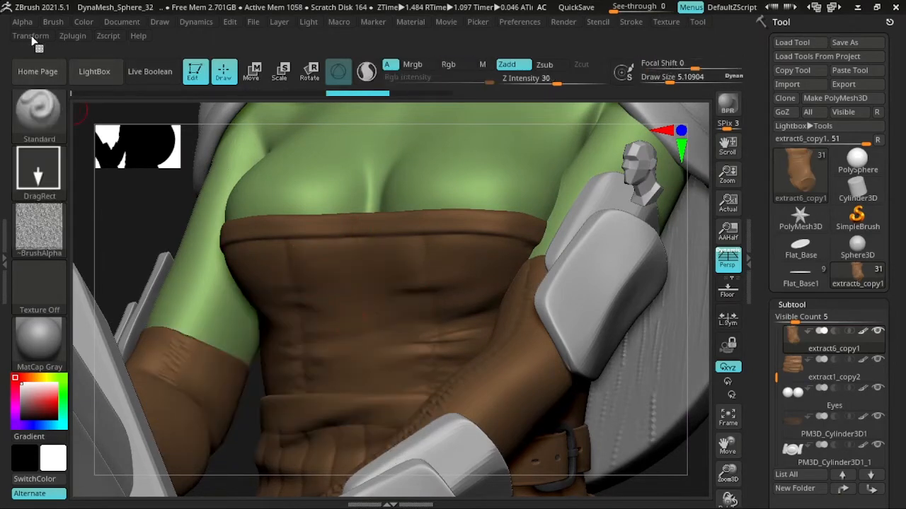
Step: Set the fabric alpha's radial fade (Rf) to 4 and stamp it on the front of the bodice
click(22, 21)
drag(150, 418, 152, 273)
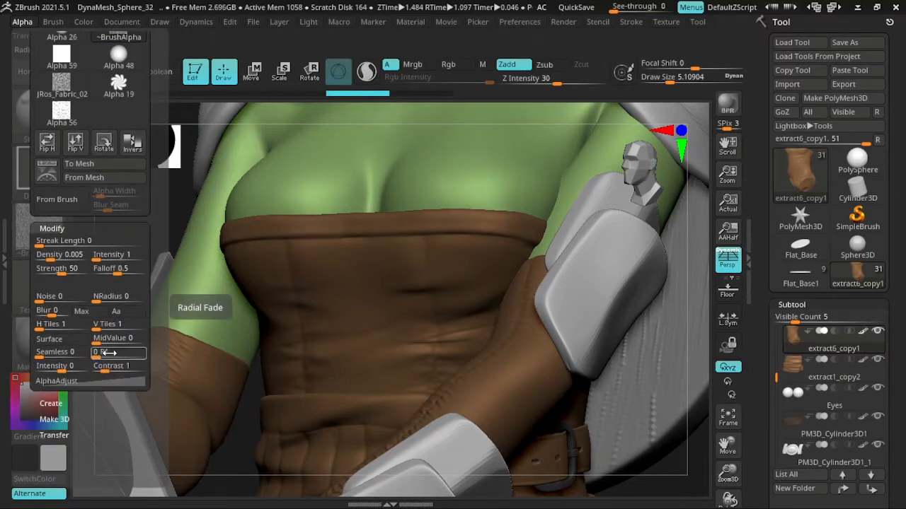
drag(105, 352, 110, 353)
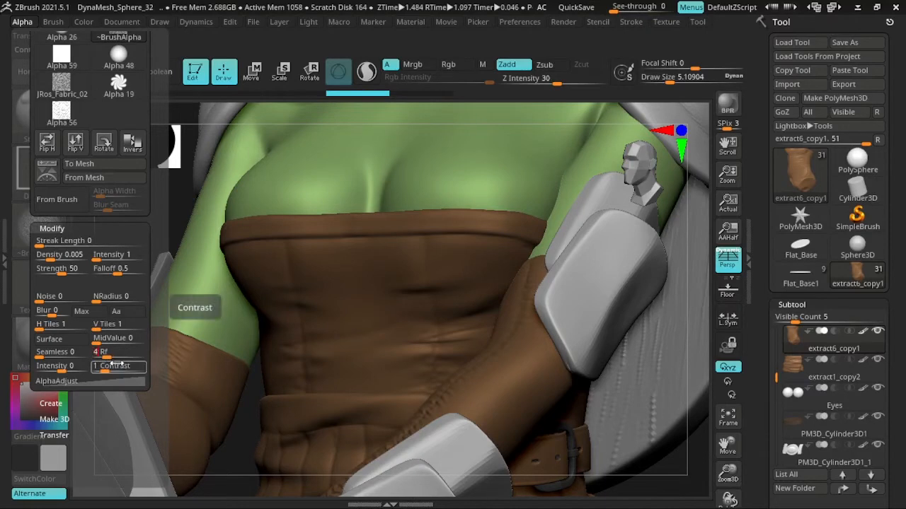
drag(375, 310, 484, 300)
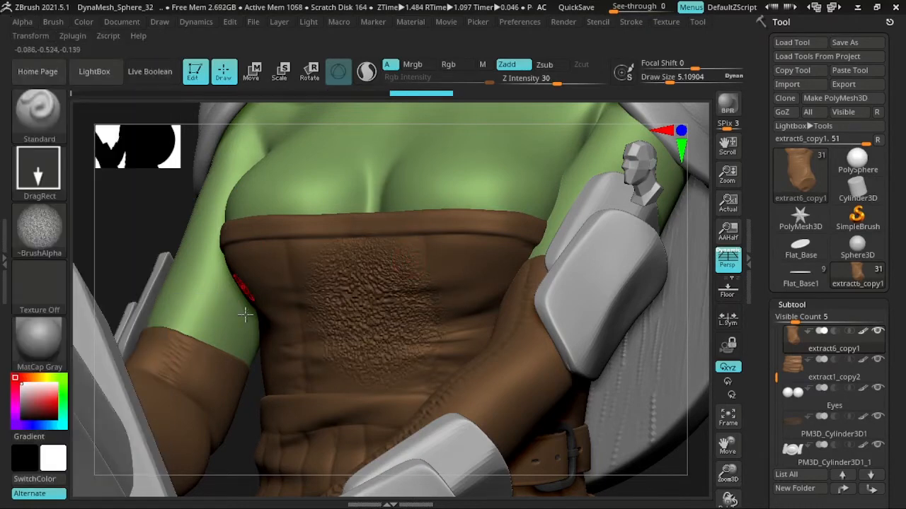
Step: Set Focal Shift to -100, replace the fabric stamp on the bodice with a new test stamp, and undo it
key(space)
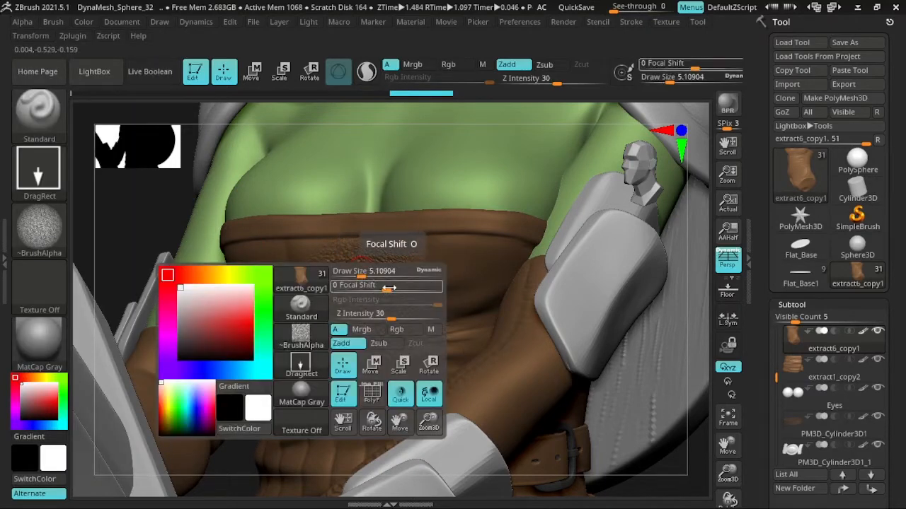
drag(390, 287, 325, 288)
key(ctrl+z)
drag(361, 329, 441, 338)
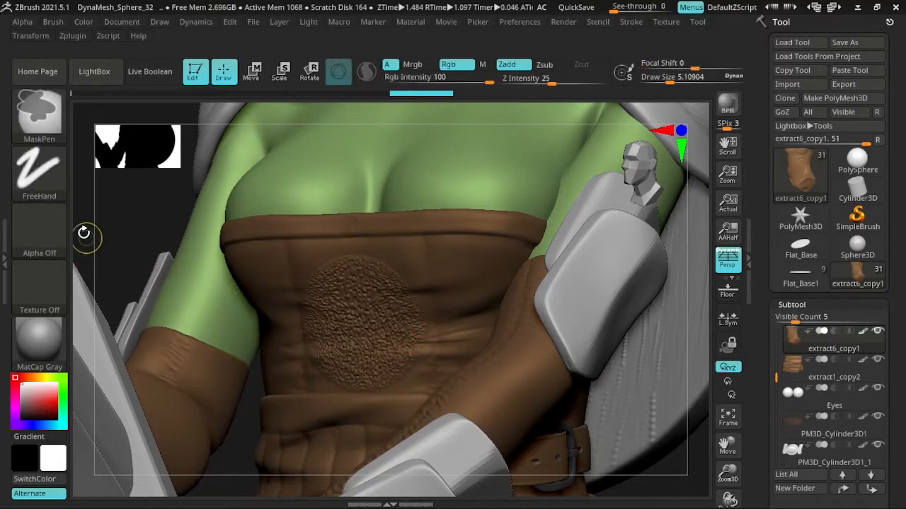
key(ctrl+z)
Step: Raise the fabric alpha's radial fade (Rf) to about 12 and stamp it on the front of the bodice
click(40, 226)
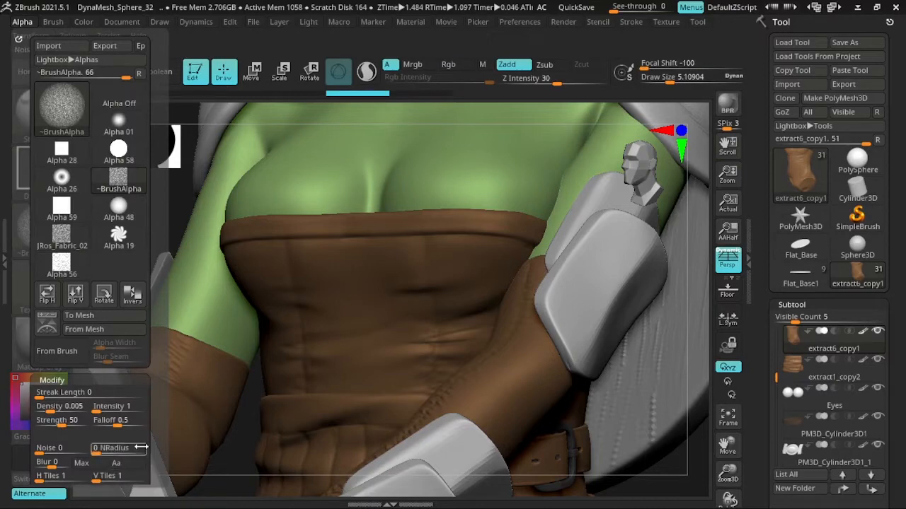
drag(157, 429, 157, 283)
drag(106, 358, 112, 358)
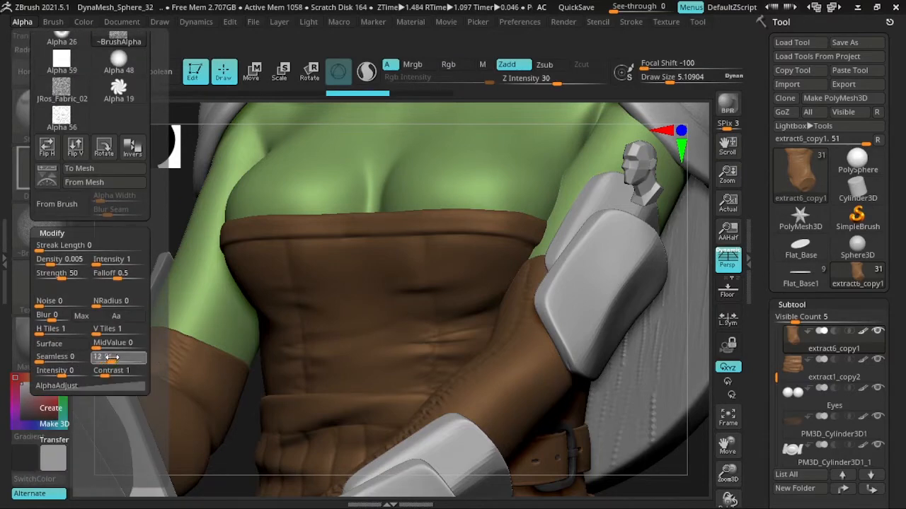
mouse_move(357, 314)
mouse_down()
mouse_move(463, 304)
mouse_move(463, 313)
mouse_up()
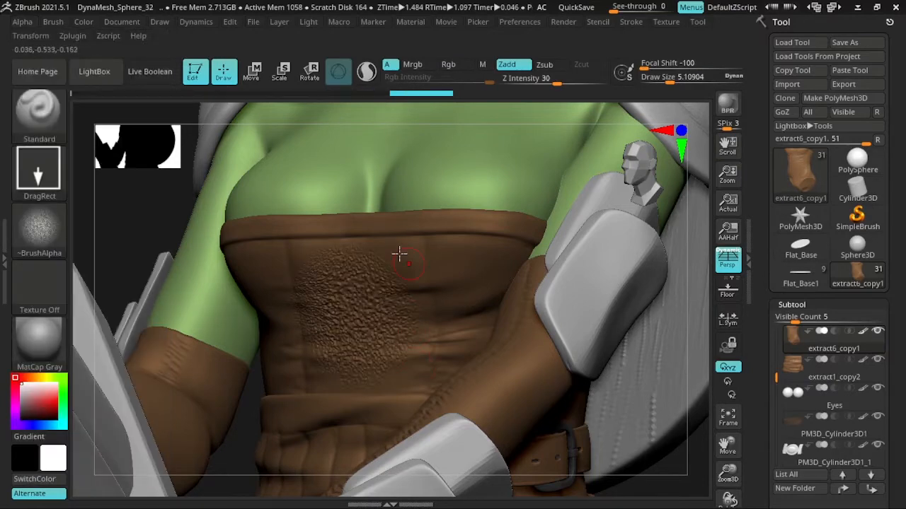
Step: Reset the brush's Focal Shift to 0
key(space)
drag(401, 312, 442, 308)
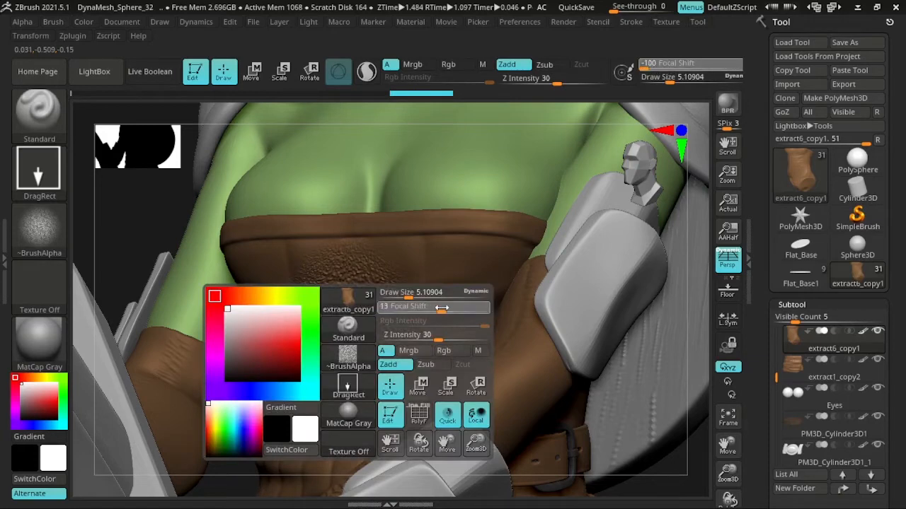
drag(374, 333, 492, 360)
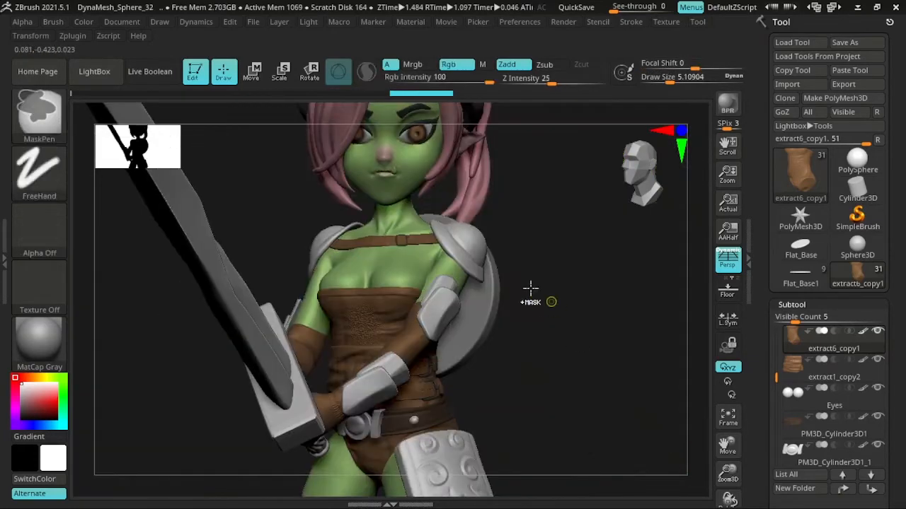
Step: Set the brush's draw size to about 9.67 and its Z Intensity to 13
key(s)
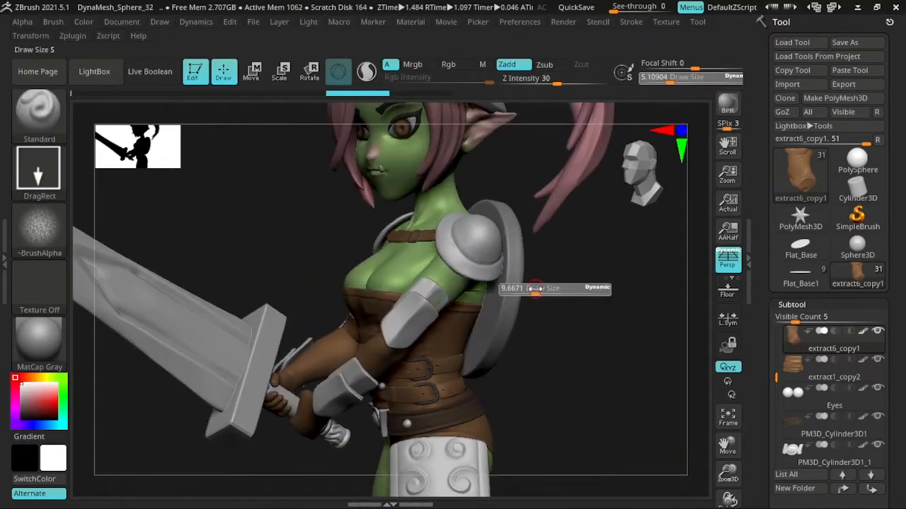
key(space)
drag(537, 335, 529, 335)
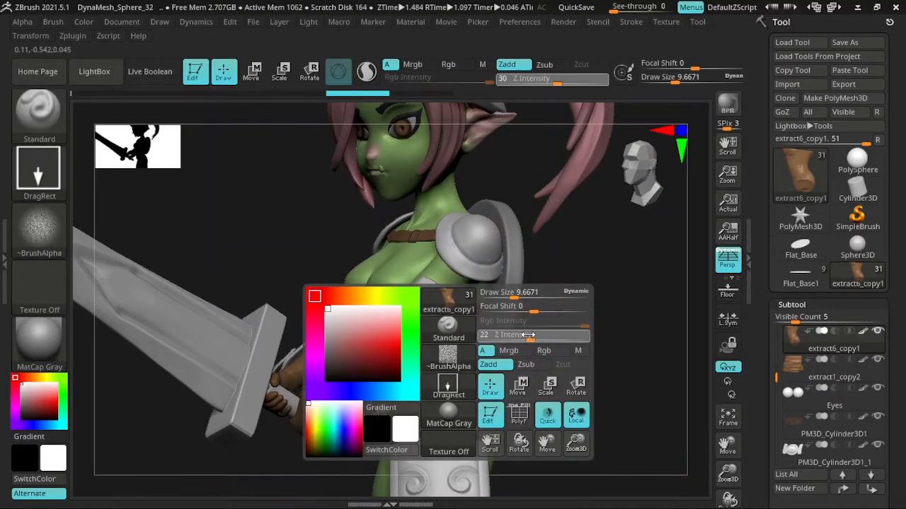
drag(606, 321, 496, 306)
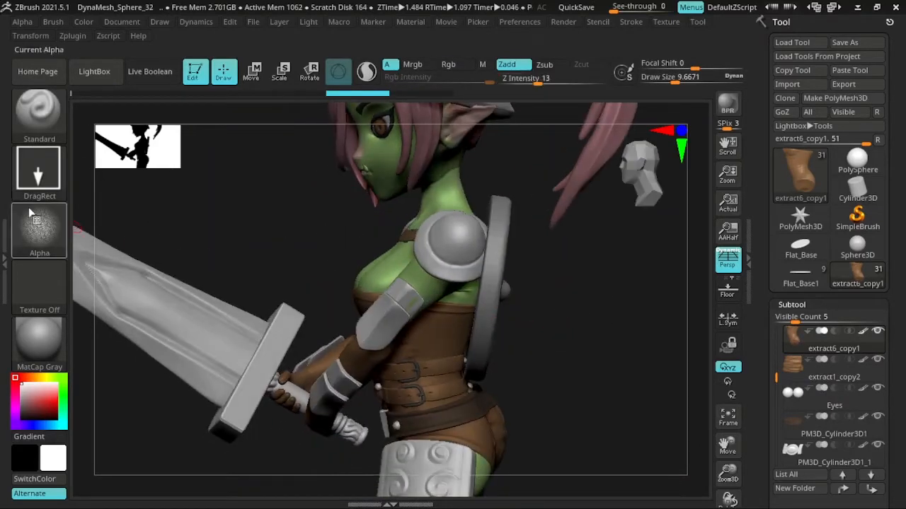
drag(251, 220, 175, 218)
drag(487, 245, 544, 214)
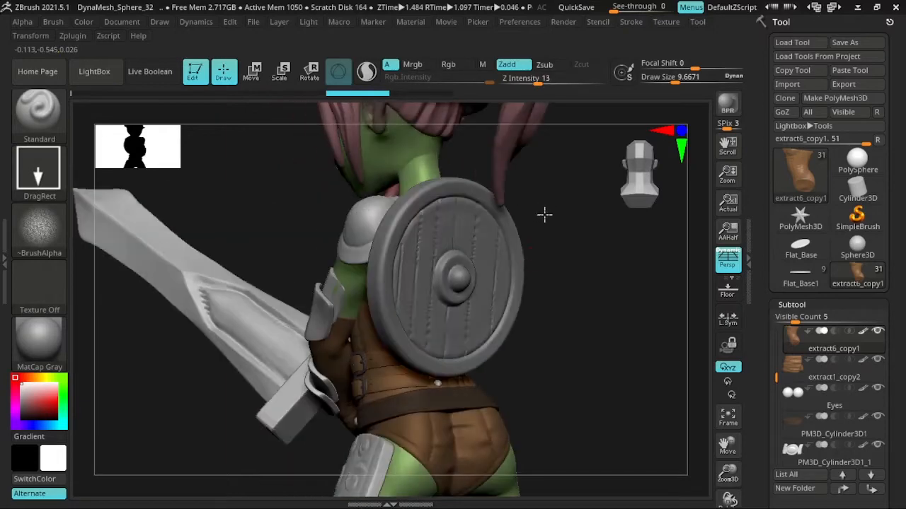
mouse_move(558, 310)
alt+mouse_down()
mouse_move(525, 279)
mouse_move(340, 265)
alt+mouse_up()
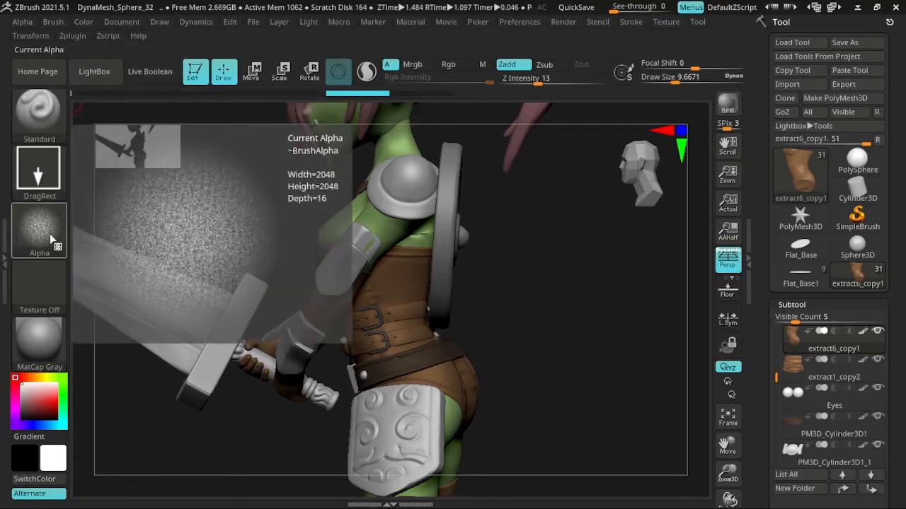
Step: Switch the stroke type to FreeHand, brush the fabric alpha over the side of the bodice, and undo the strokes
click(40, 170)
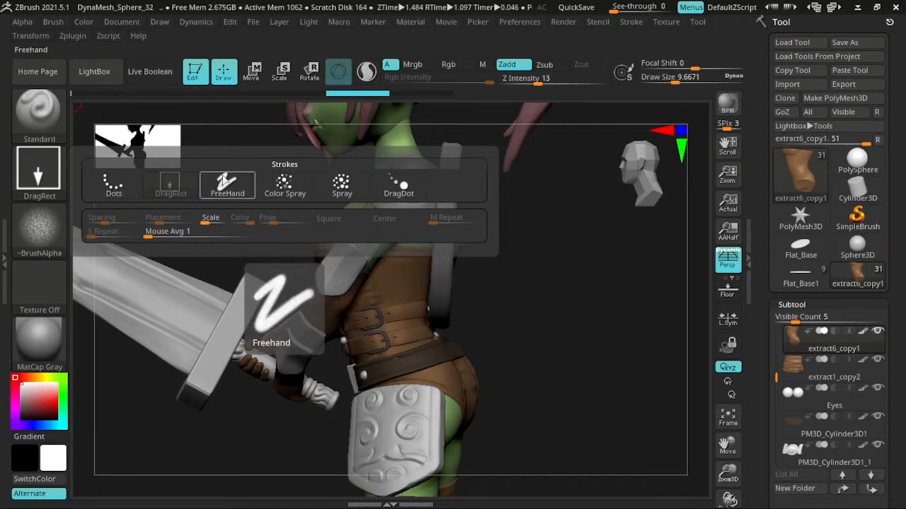
click(240, 191)
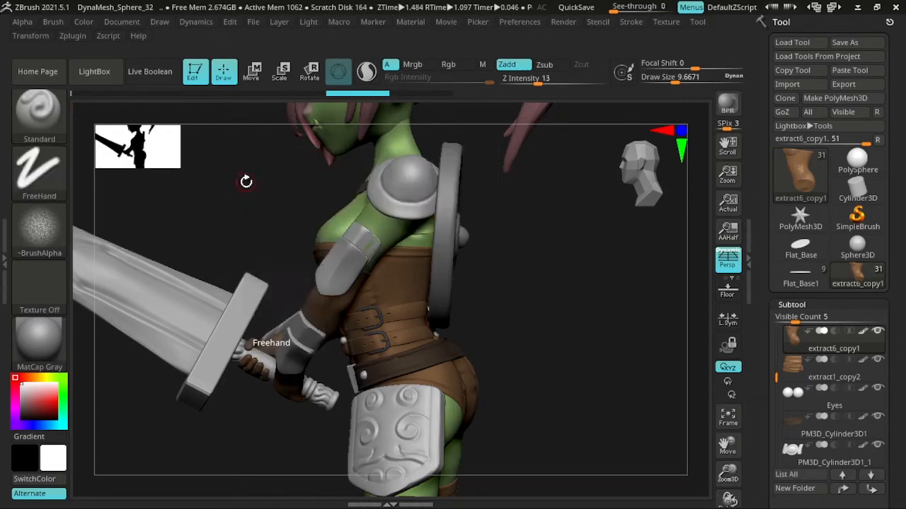
mouse_move(245, 182)
mouse_down()
mouse_move(528, 256)
mouse_move(410, 286)
mouse_move(463, 260)
mouse_up()
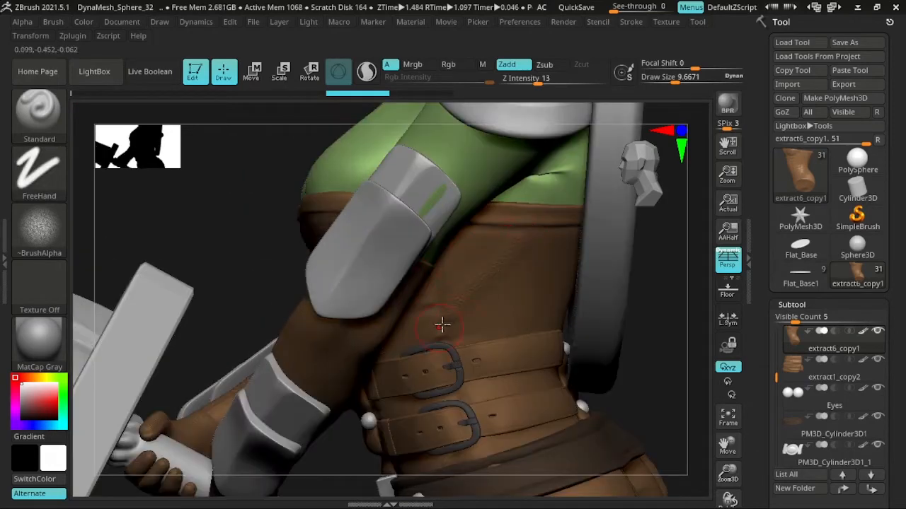
drag(441, 326, 439, 330)
drag(675, 311, 474, 286)
key(shift)
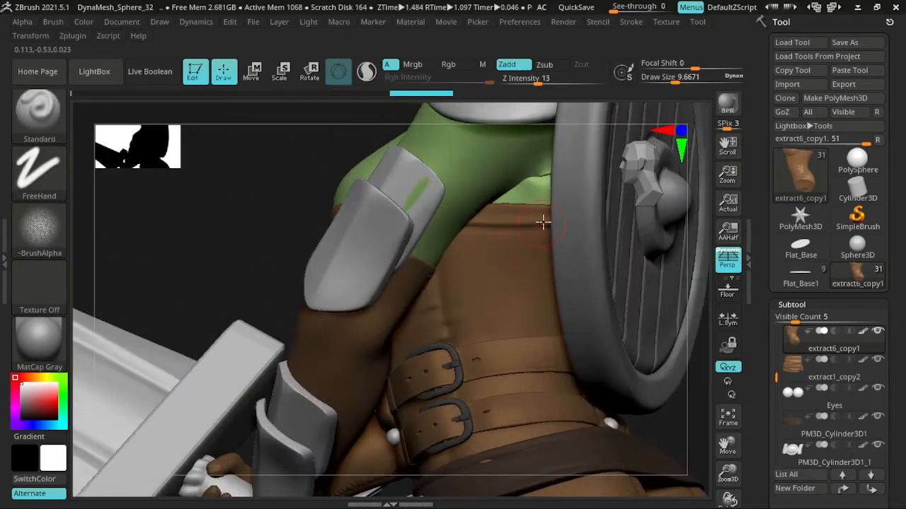
drag(540, 263, 463, 334)
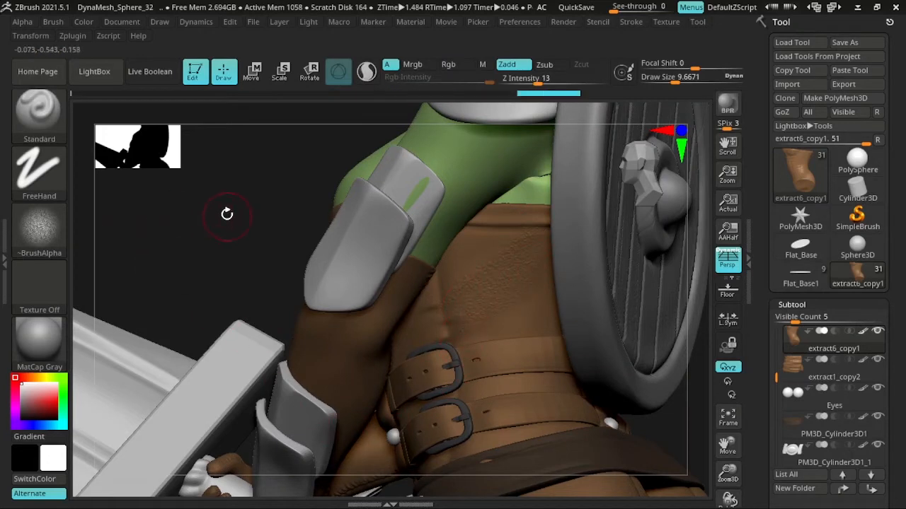
drag(227, 213, 431, 287)
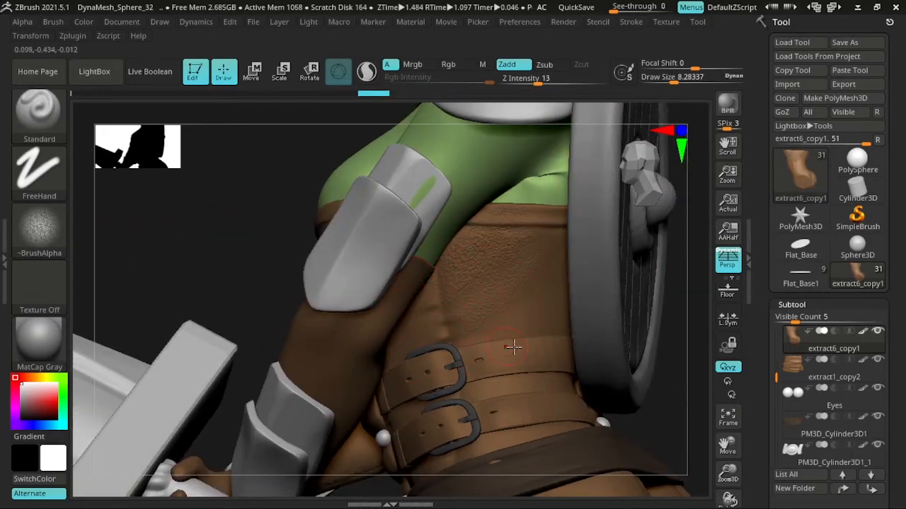
key(ctrl+z)
key(ctrl+z)
key(ctrl+z)
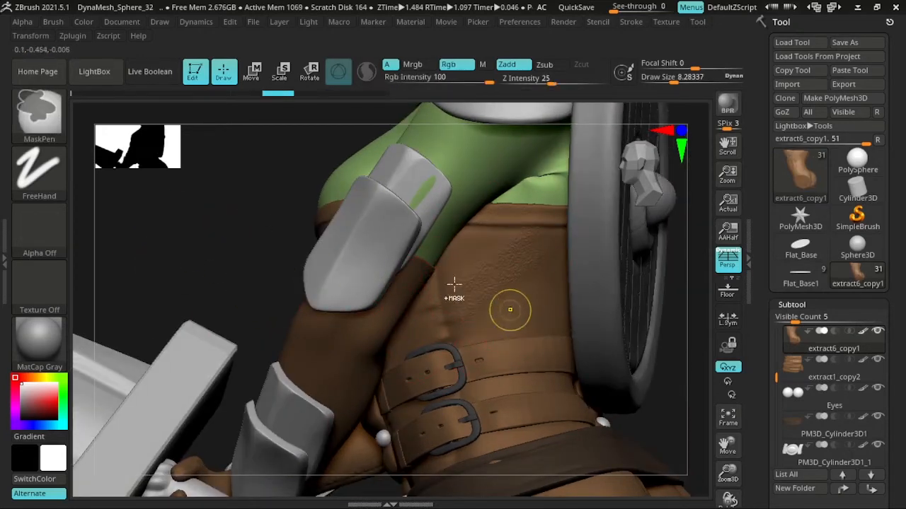
Step: Switch the stroke type to Dots, brush the fabric alpha over the bodice's side at draw size about 12.1, and undo the strokes
click(39, 173)
click(106, 186)
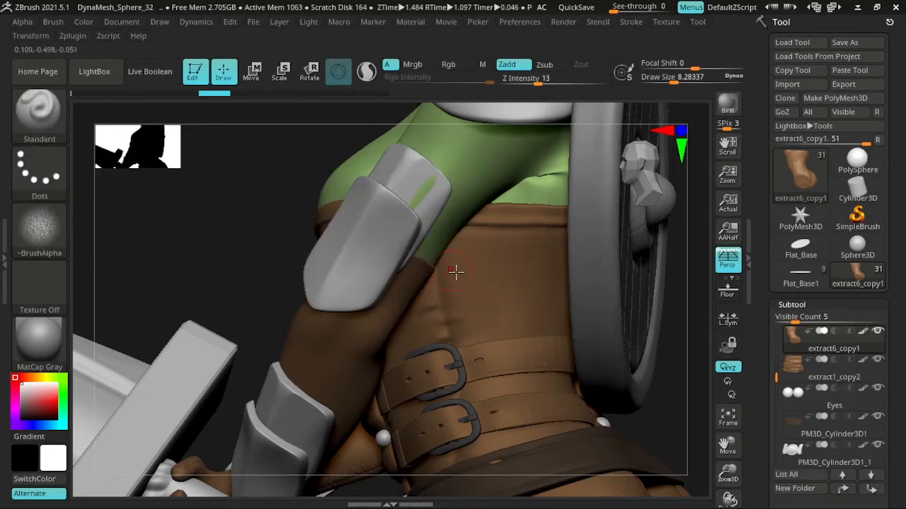
key(s)
click(463, 273)
drag(522, 216, 391, 307)
drag(538, 253, 423, 342)
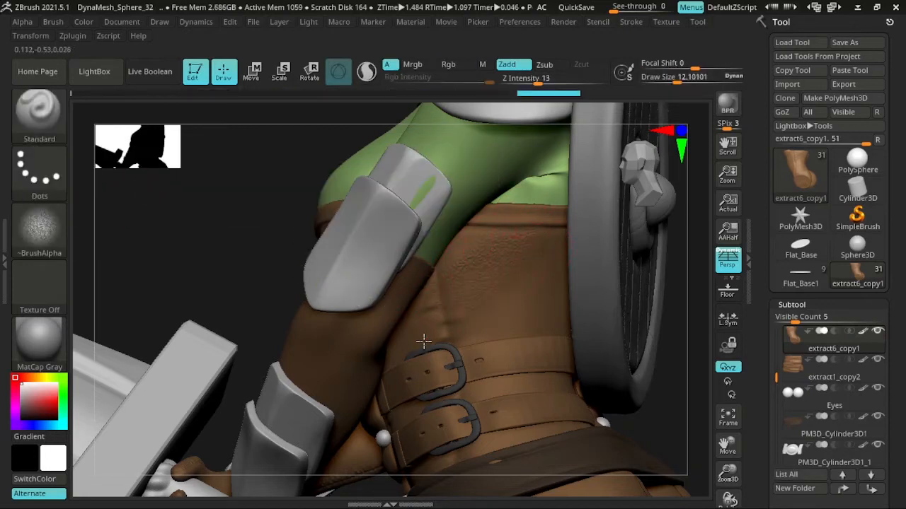
key(ctrl+z)
key(ctrl+z)
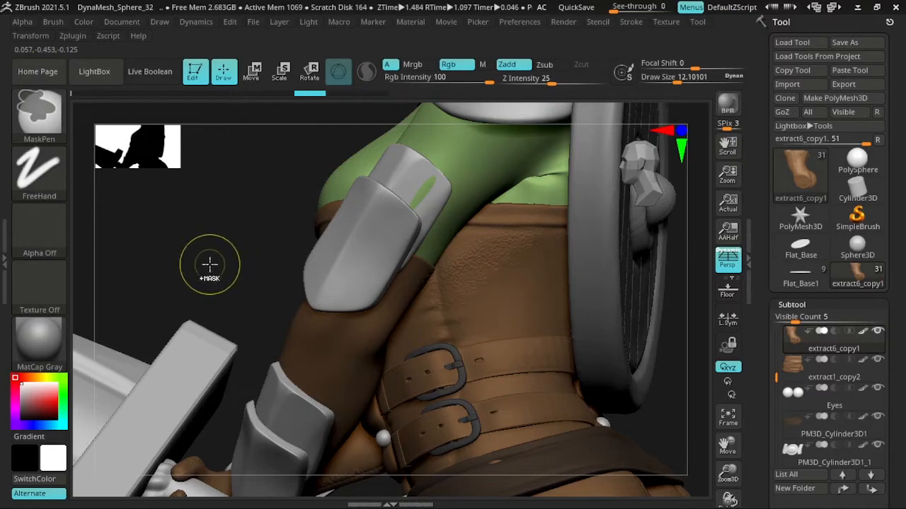
key(ctrl+z)
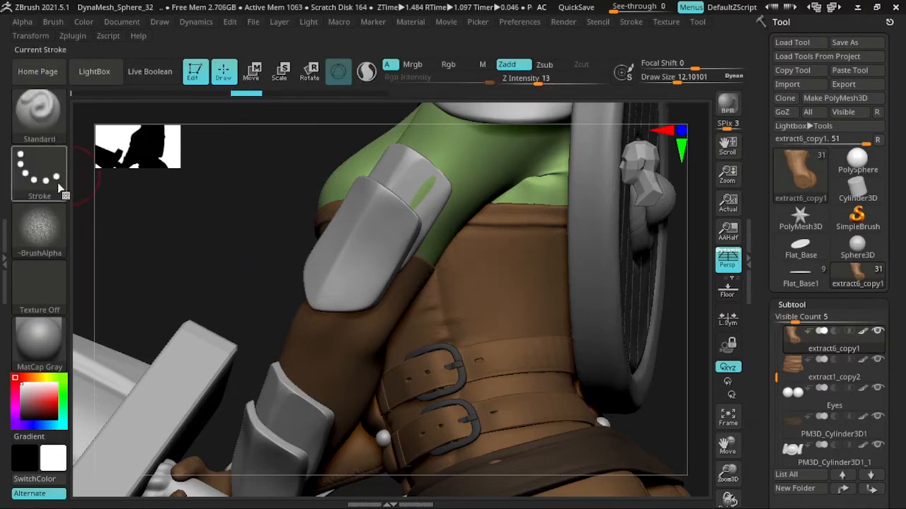
Step: Switch the stroke type to Spray, test it with the fabric alpha on the side of the isolated bodice, and undo it
click(51, 186)
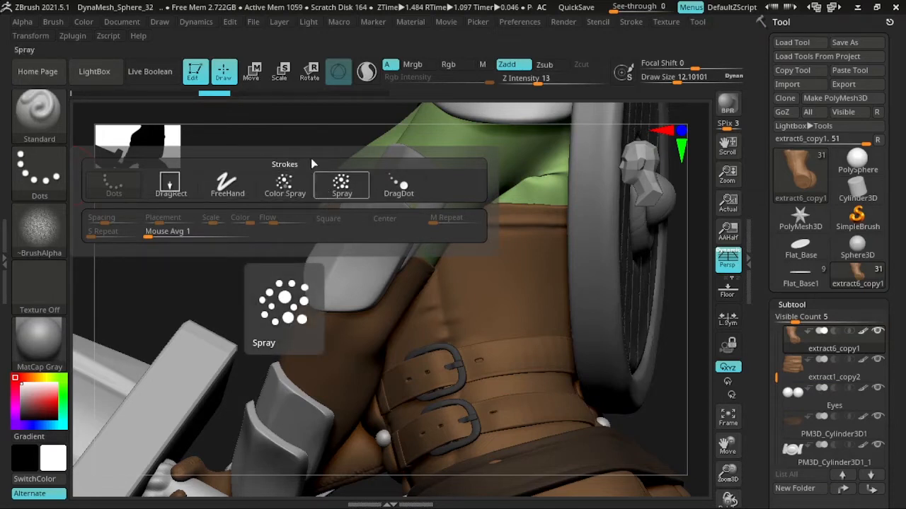
click(344, 191)
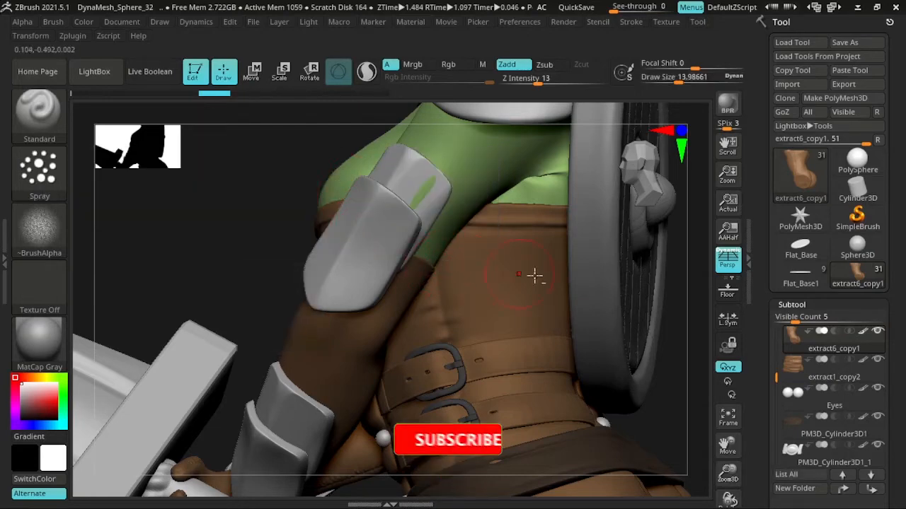
alt+drag(677, 308, 580, 275)
key(s)
drag(381, 269, 386, 269)
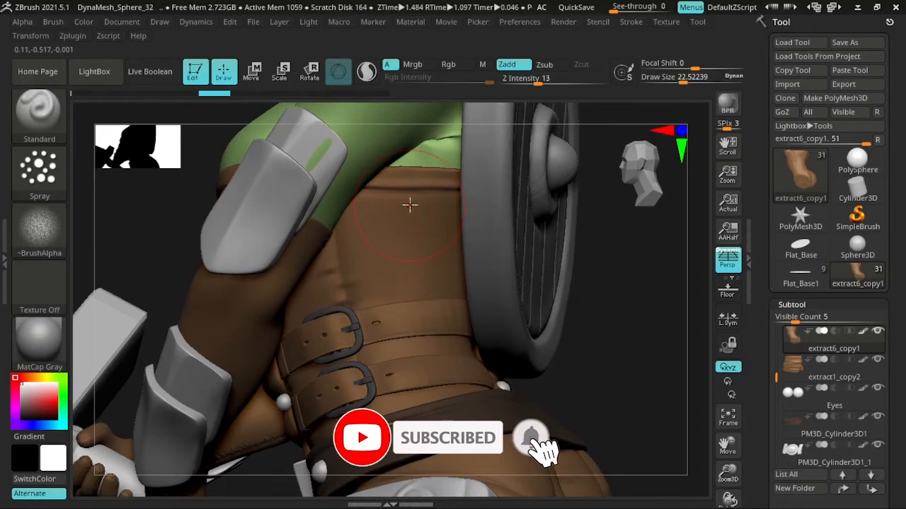
key(s)
drag(404, 367, 401, 366)
mouse_move(587, 332)
alt+mouse_down()
mouse_move(605, 321)
mouse_move(519, 290)
alt+mouse_up()
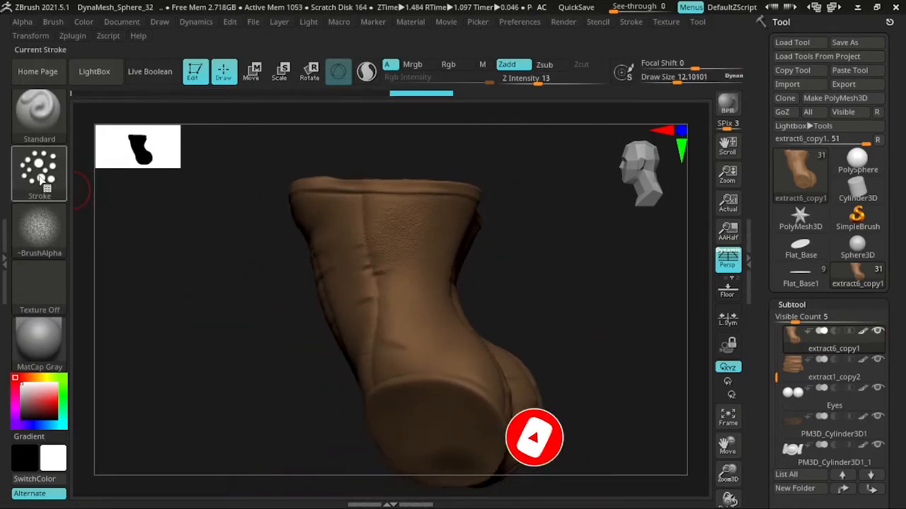
key(ctrl+z)
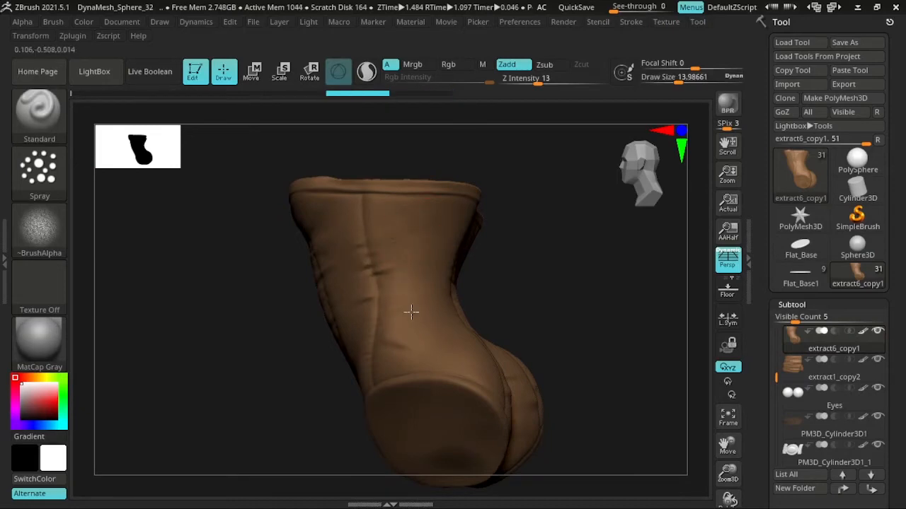
Step: Spray the fabric alpha down the bodice's side at draw size about 14, undoing each test stroke
drag(411, 313, 448, 351)
drag(528, 285, 495, 304)
alt+drag(495, 304, 489, 296)
key(ctrl+z)
drag(459, 225, 491, 192)
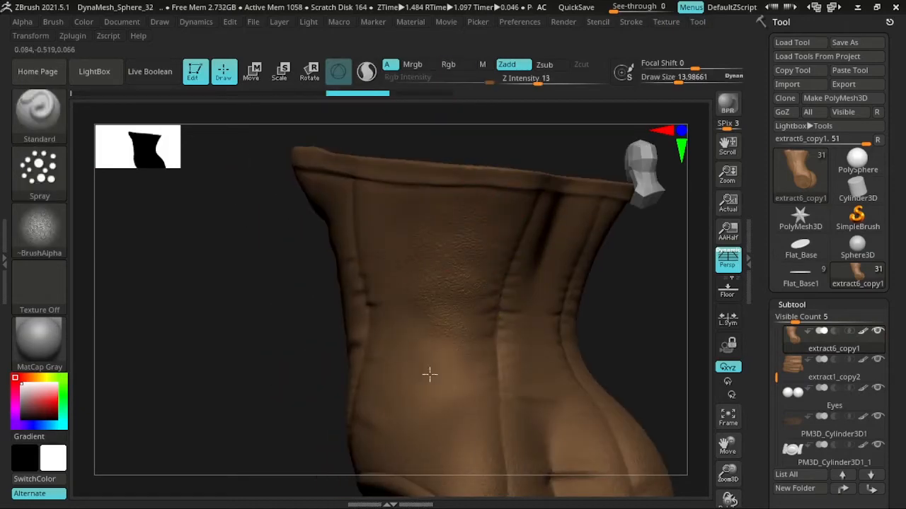
key(ctrl+z)
Step: Turn the brush alpha off, test the Spray stroke on the side of the bodice, and undo it
click(40, 227)
click(118, 167)
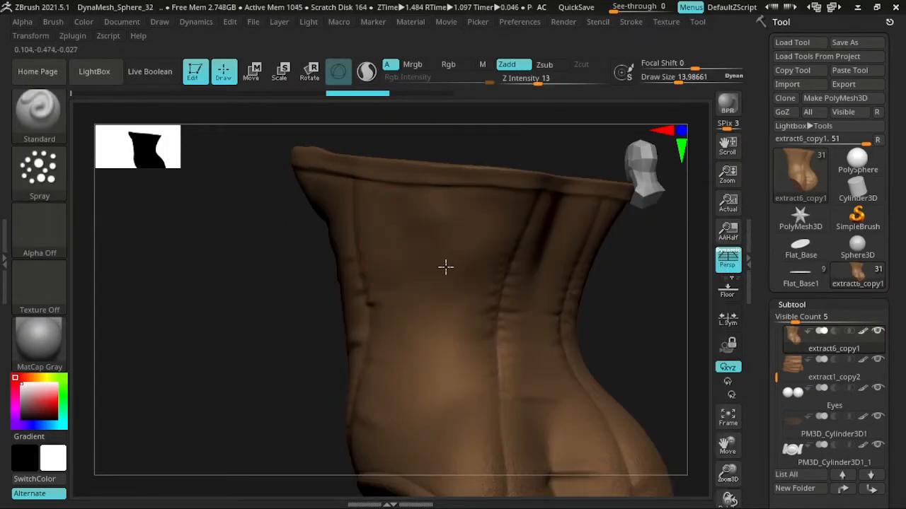
drag(446, 268, 494, 382)
key(ctrl+z)
Step: Choose the JRos_Fabric_02 alpha, spray it down the side of the bodice, and undo the stroke
click(59, 245)
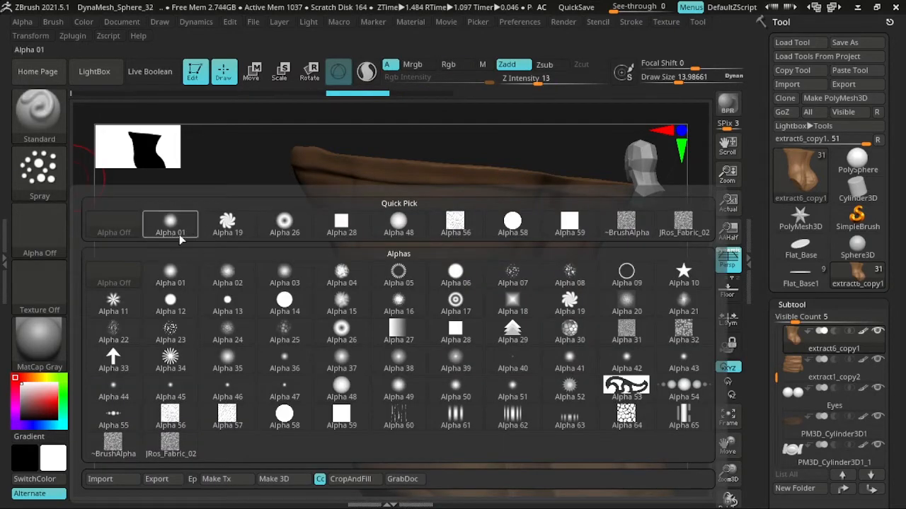
mouse_move(175, 446)
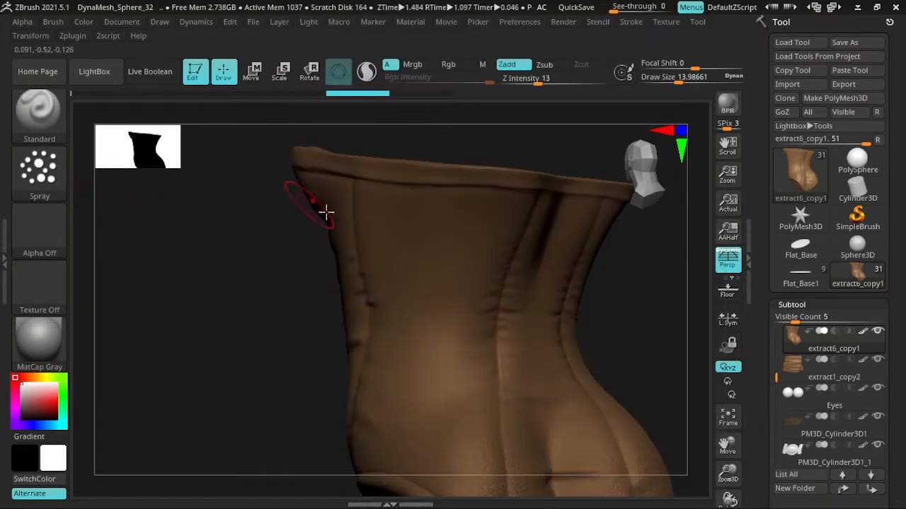
drag(326, 211, 374, 242)
click(64, 184)
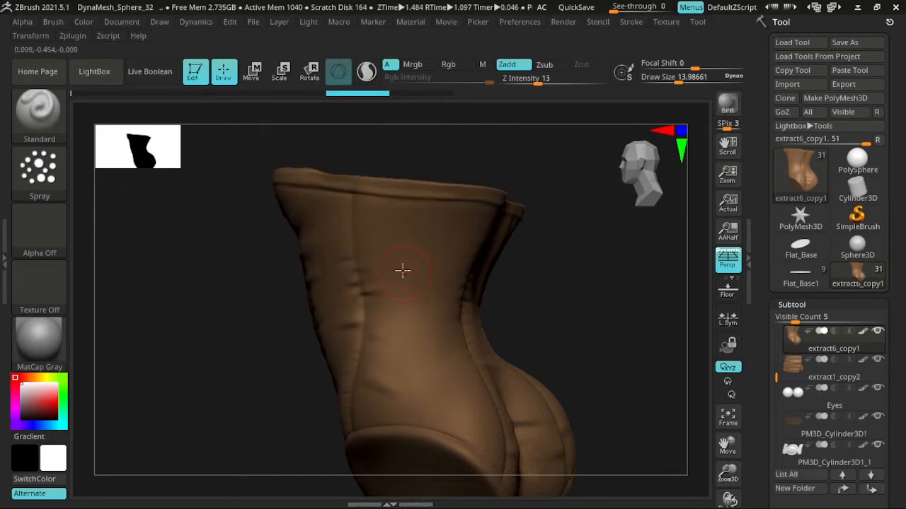
click(40, 173)
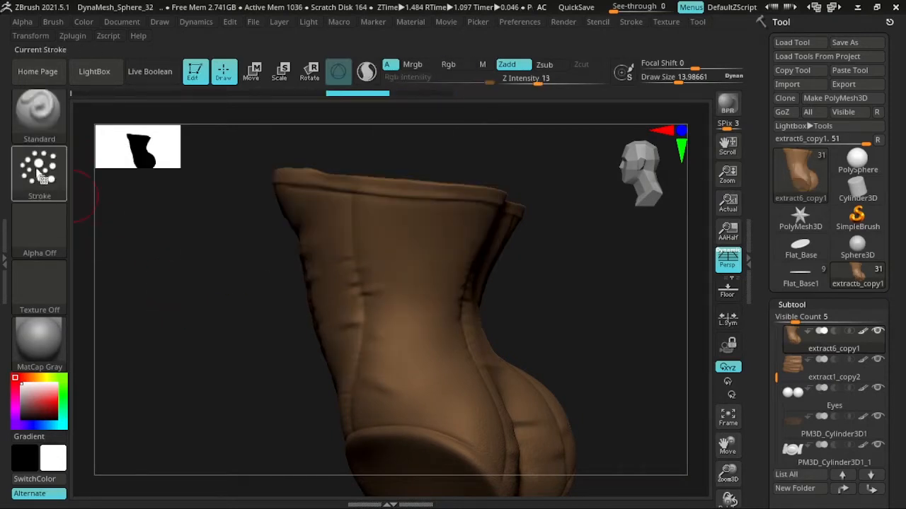
click(41, 232)
click(169, 445)
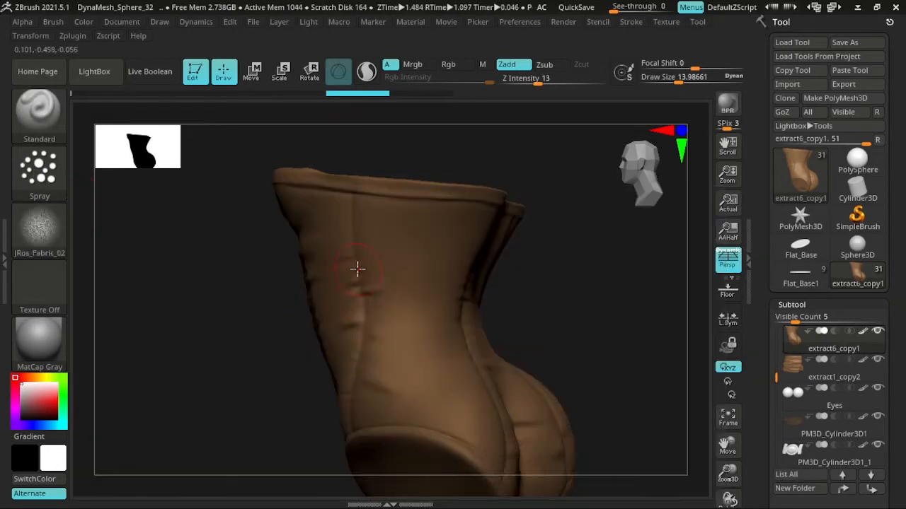
drag(375, 319, 390, 389)
alt+drag(517, 310, 487, 311)
key(ctrl+z)
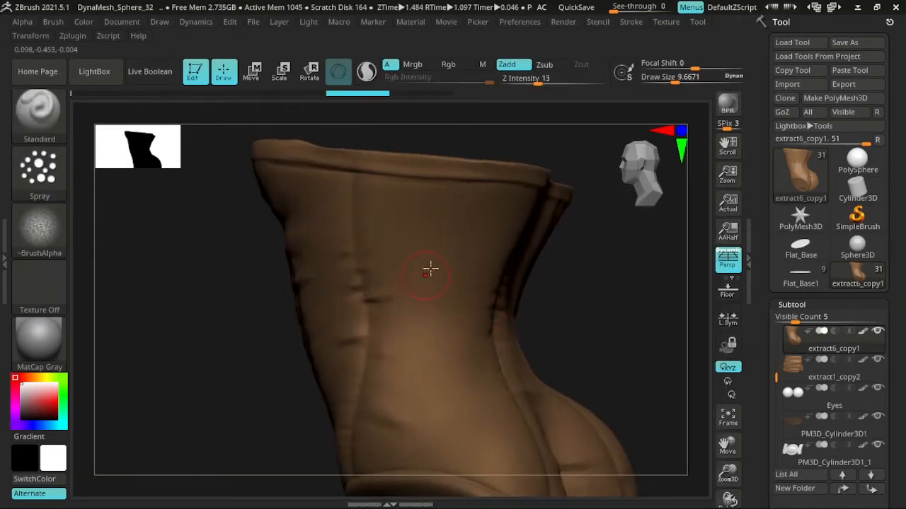
Step: Adjust the Spray stroke's Mouse Avg setting and test the spray on the side of the bodice
click(39, 173)
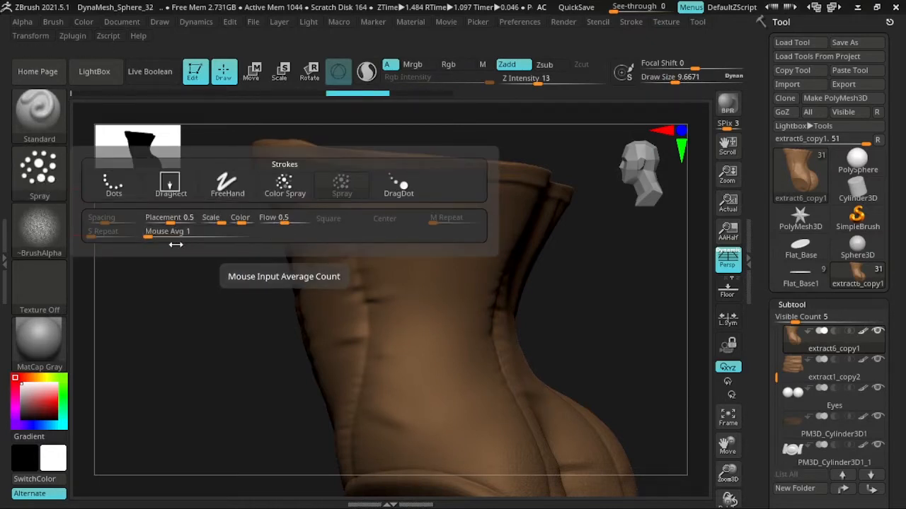
drag(147, 234, 191, 236)
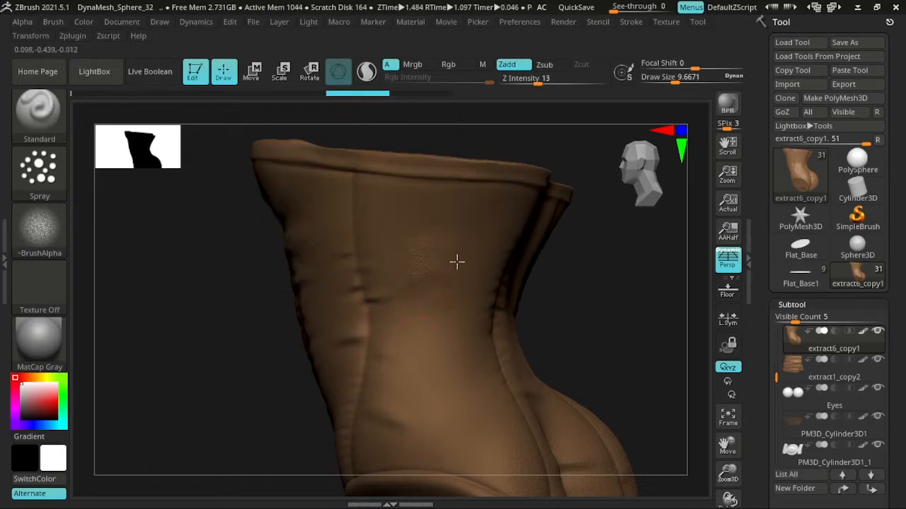
click(39, 175)
mouse_move(576, 317)
mouse_down()
mouse_move(545, 299)
mouse_move(558, 295)
mouse_up()
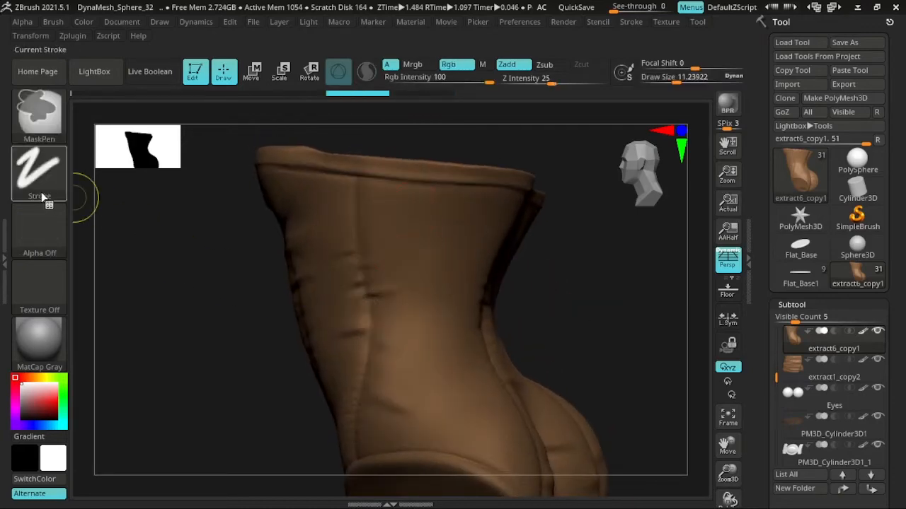
Step: Choose Alpha 46 for the Spray stroke and adjust the stroke's Flow variance
click(44, 227)
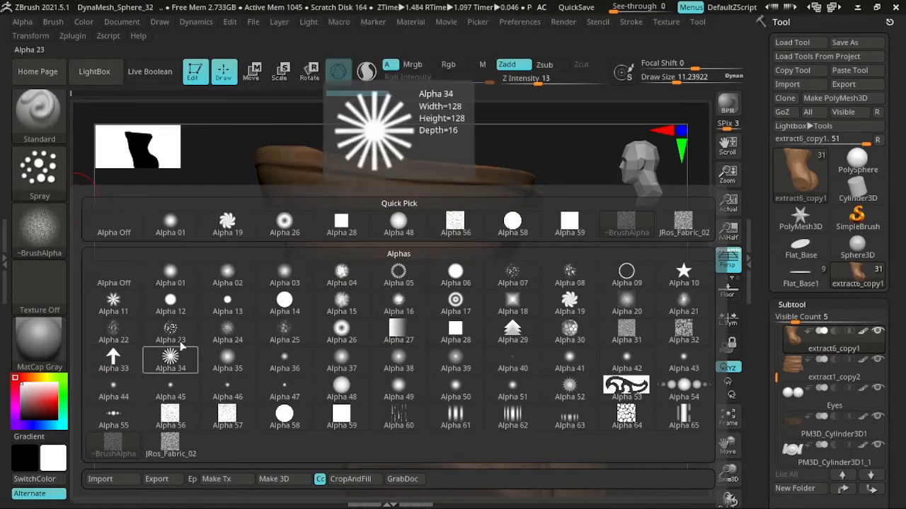
click(227, 390)
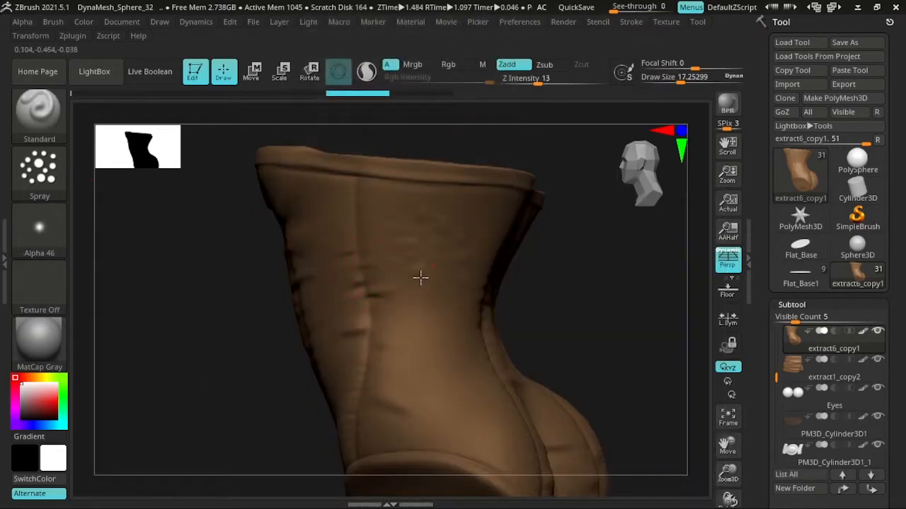
click(39, 169)
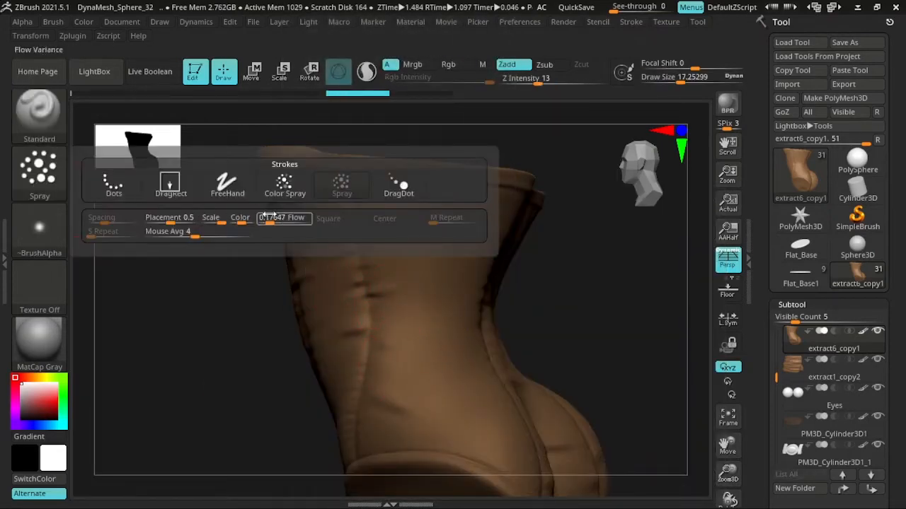
drag(294, 224, 302, 224)
Step: Test the small-dot Spray stroke on the side of the bodice at draw sizes from about 4 to 11, undoing the strokes
key(s)
drag(400, 262, 394, 262)
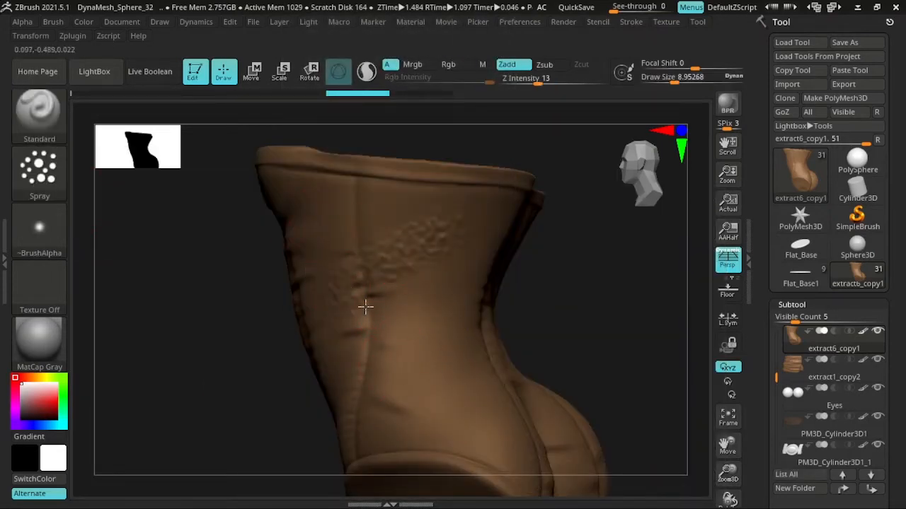
drag(365, 306, 438, 318)
key(ctrl+z)
key(s)
drag(338, 277, 332, 277)
key(s)
drag(409, 267, 424, 267)
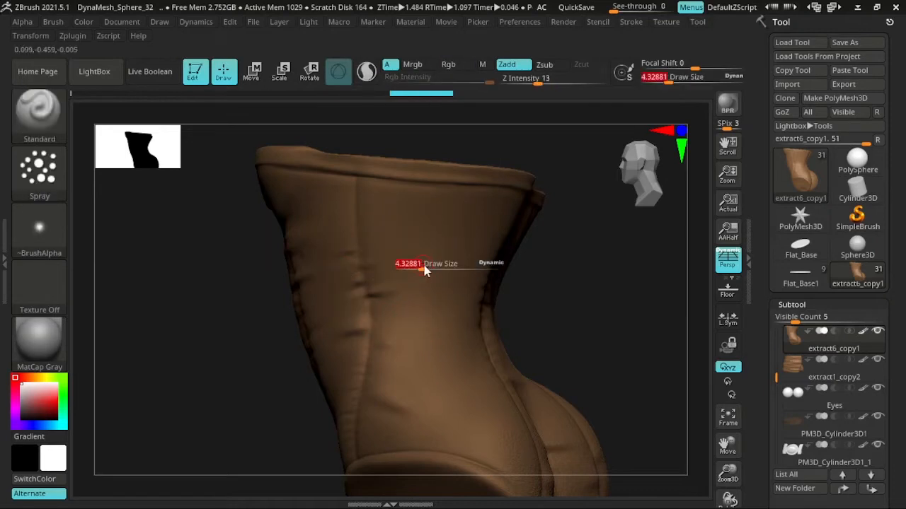
click(63, 183)
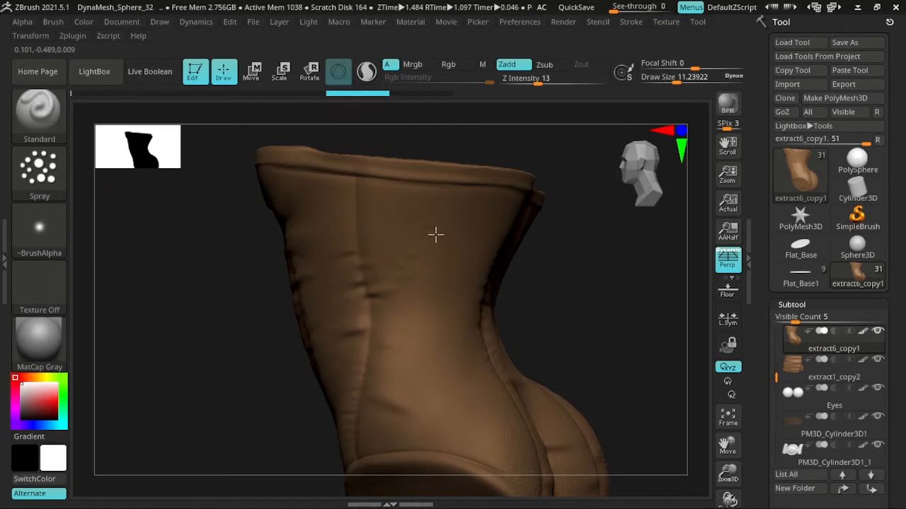
drag(540, 320, 550, 319)
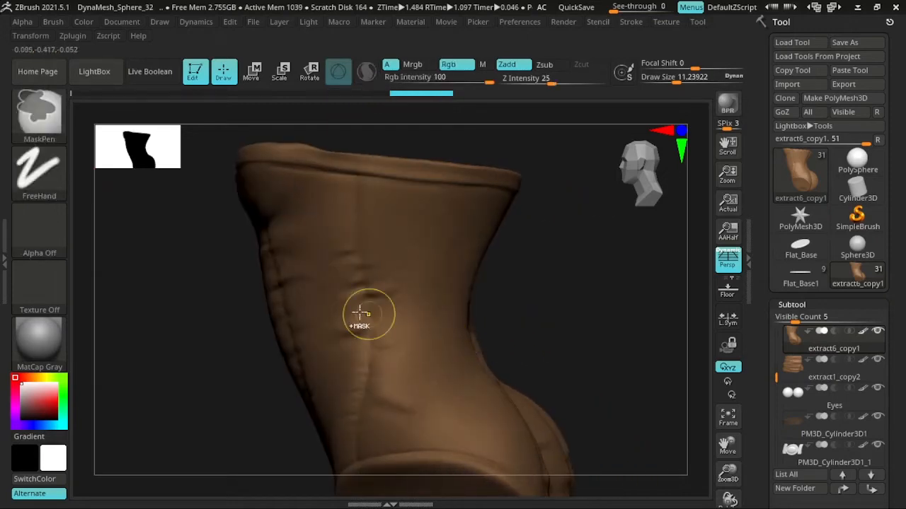
Step: Bring the whole character back into view and switch the brush stroke to Color Spray
click(61, 173)
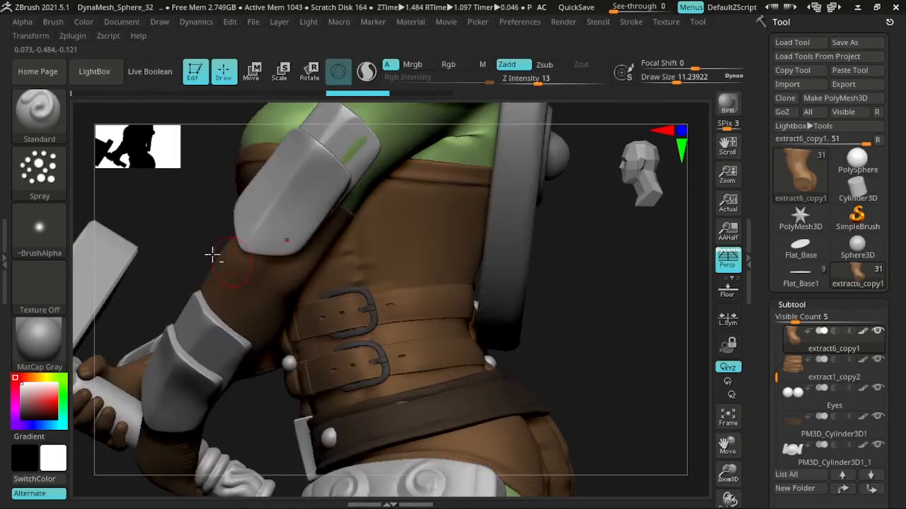
drag(184, 196, 401, 195)
alt+drag(520, 200, 592, 335)
click(64, 198)
click(287, 184)
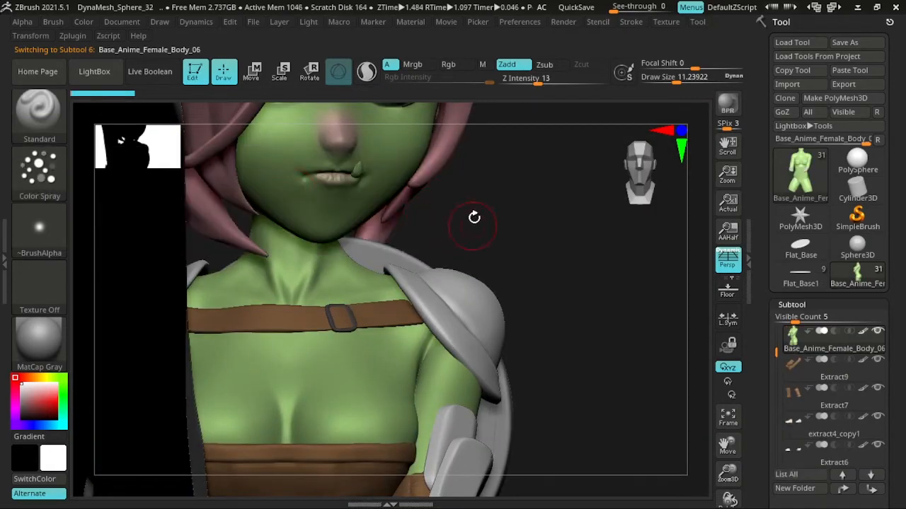
Step: Make the character's head the active subtool and set the draw size to about 10
mouse_move(474, 217)
alt+mouse_down()
mouse_move(471, 275)
mouse_move(463, 278)
alt+mouse_up()
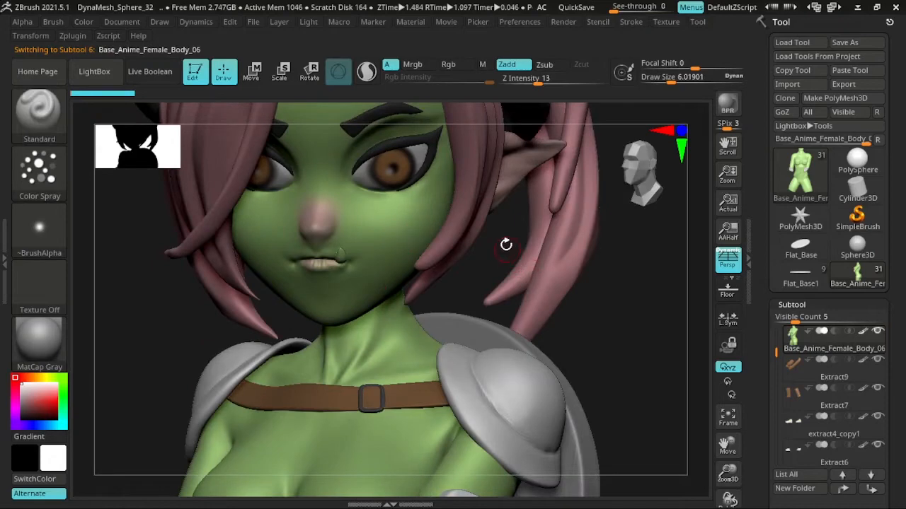
mouse_move(506, 245)
alt+mouse_down()
mouse_move(497, 295)
mouse_move(475, 301)
alt+mouse_up()
alt+click(377, 291)
key(s)
drag(379, 293, 386, 293)
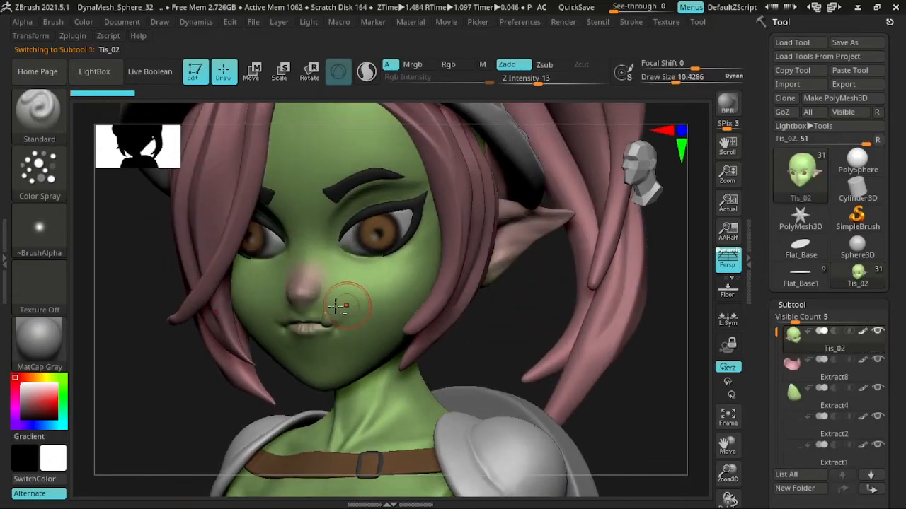
Step: Choose Alpha 51 and make the brush paint colour only, with Zadd off and Rgb on
alt+drag(156, 335, 135, 257)
click(57, 242)
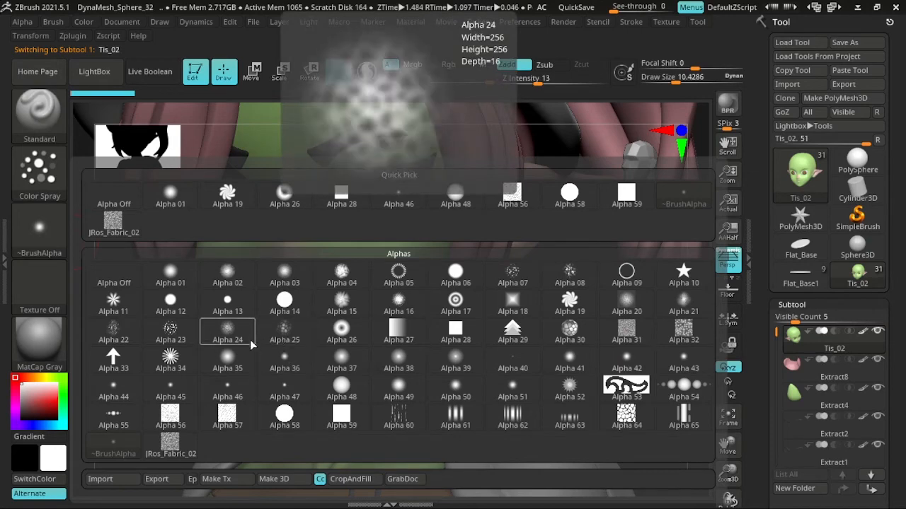
click(509, 388)
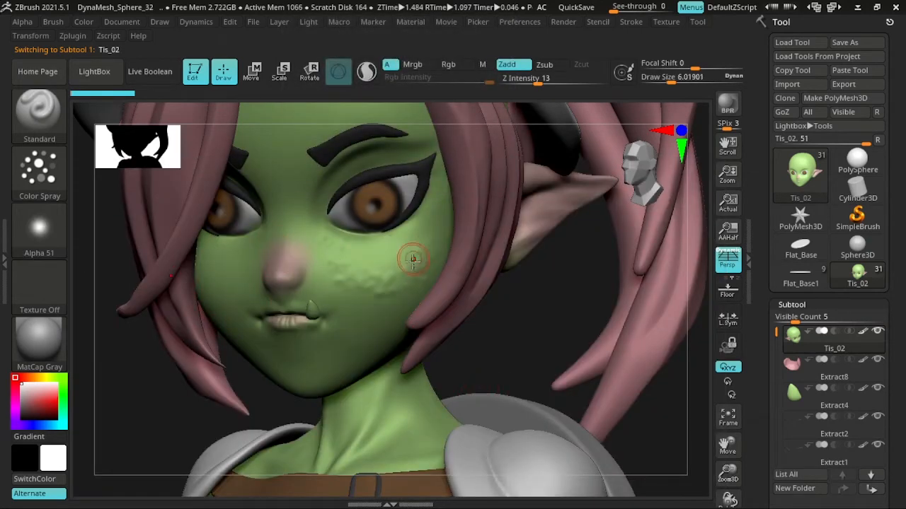
click(507, 64)
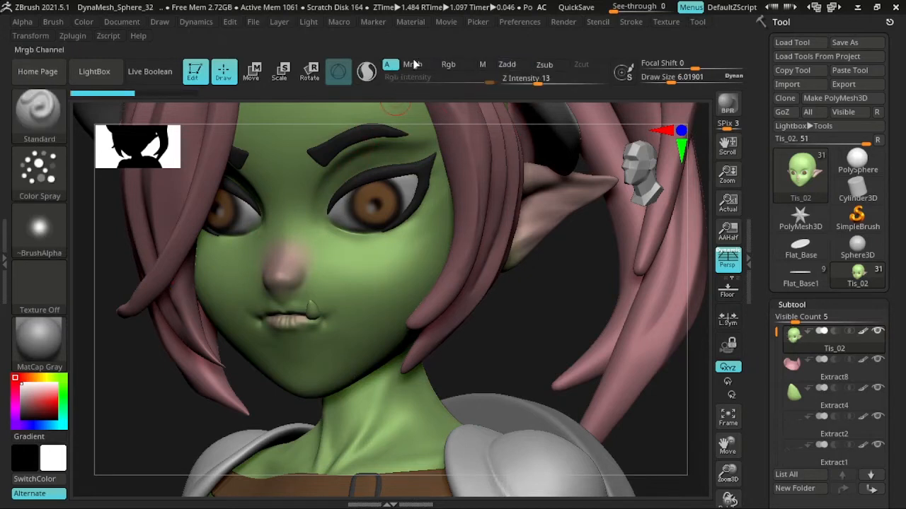
click(448, 65)
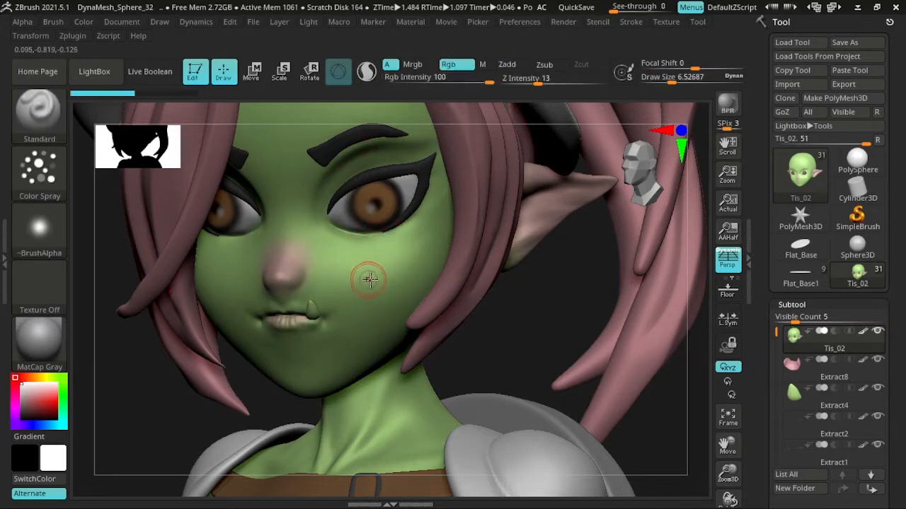
Step: Sample the green skin colour from the cheek and dock the Color palette in the side tray
drag(35, 398, 341, 281)
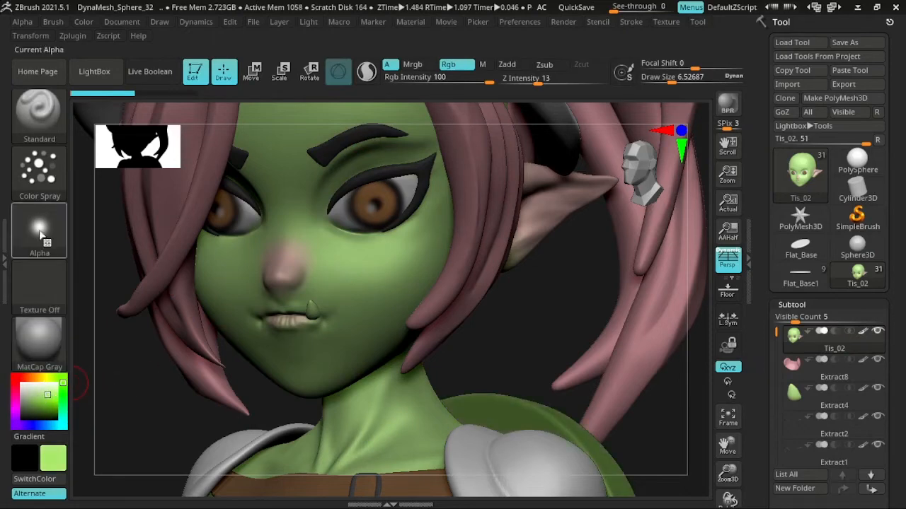
double_click(4, 234)
click(131, 23)
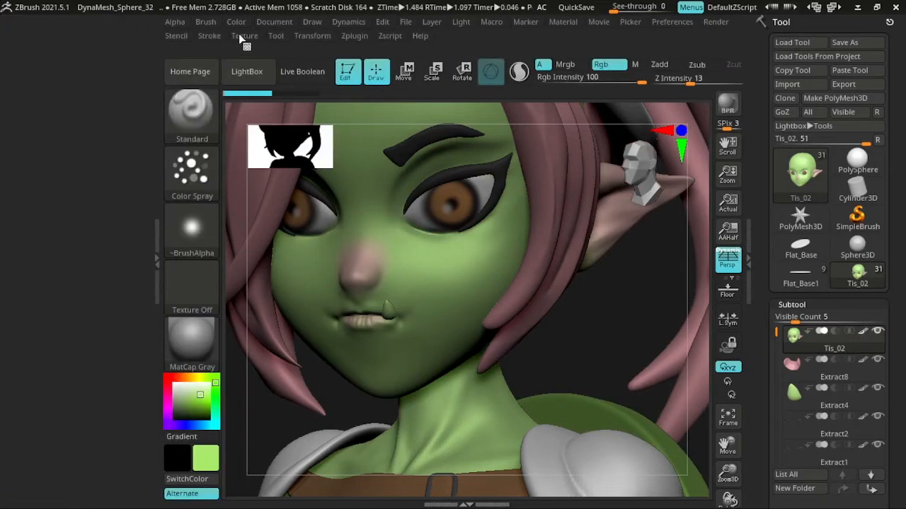
click(235, 21)
drag(232, 36, 85, 216)
Step: Shift the paint colour to a tan of R 218, G 180, B 110 and close the side tray
drag(95, 132, 82, 136)
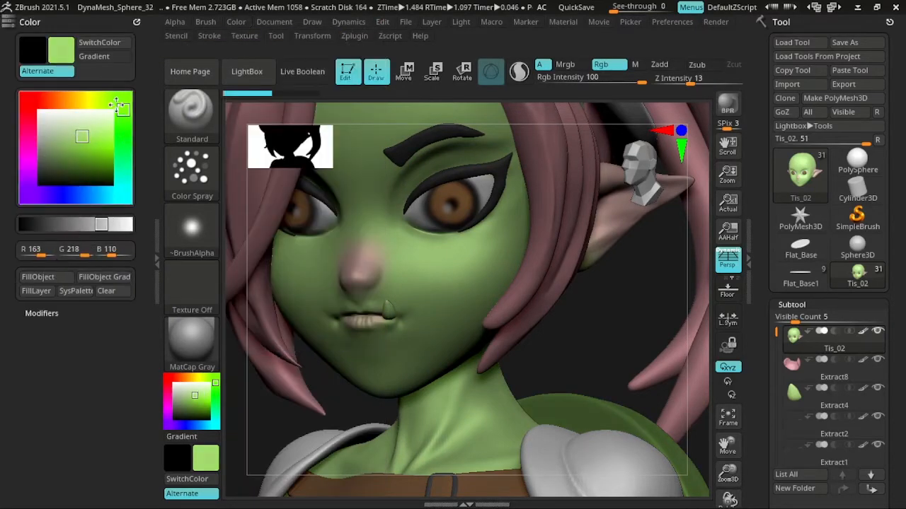
drag(57, 99, 68, 99)
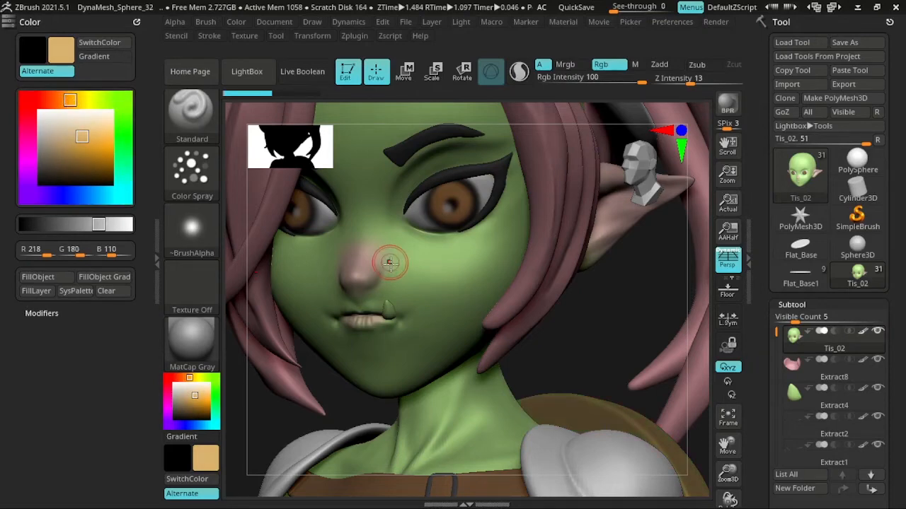
click(154, 255)
double_click(153, 255)
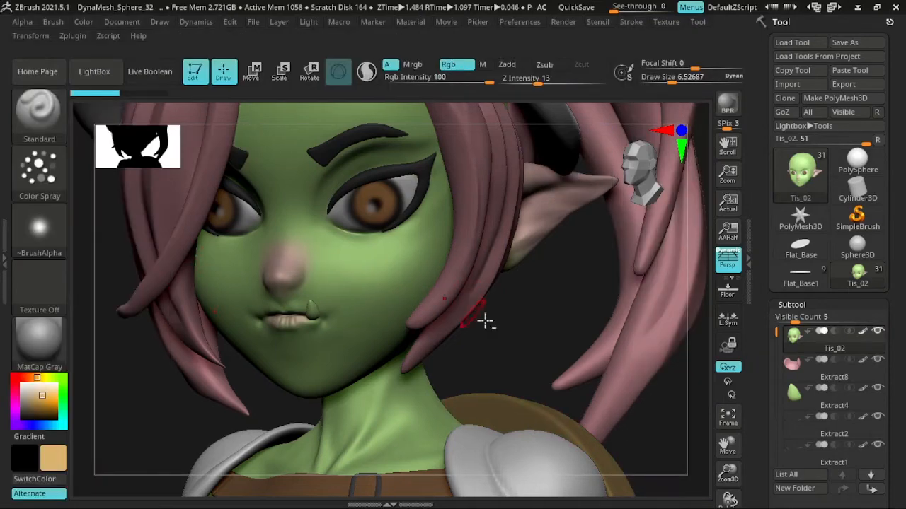
Step: Test the tan Color Spray stroke across the cheek below the eye at a draw size of about 4.7
mouse_move(527, 301)
alt+mouse_down()
mouse_move(552, 319)
mouse_move(563, 375)
alt+mouse_up()
key(s)
mouse_move(350, 257)
mouse_down()
mouse_move(332, 261)
mouse_move(335, 274)
mouse_up()
key(s)
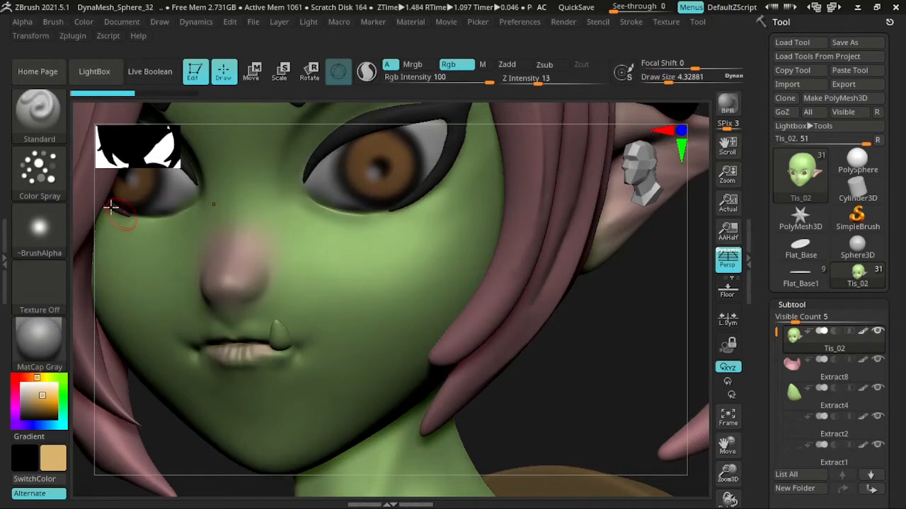
click(40, 184)
key(])
key(s)
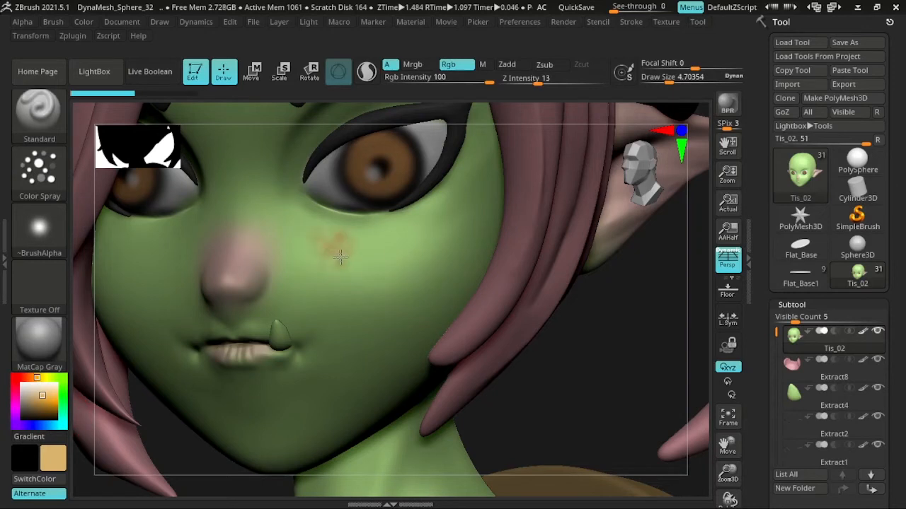
mouse_move(340, 258)
mouse_down()
mouse_move(425, 264)
mouse_move(346, 300)
mouse_move(439, 288)
mouse_move(457, 275)
mouse_up()
Step: Reduce the draw size to about 2.4, try it on the cheek, and undo the sprayed colour
mouse_move(601, 344)
alt+mouse_down()
mouse_move(643, 353)
mouse_move(648, 411)
mouse_move(669, 404)
alt+mouse_up()
key(s)
drag(446, 274, 431, 273)
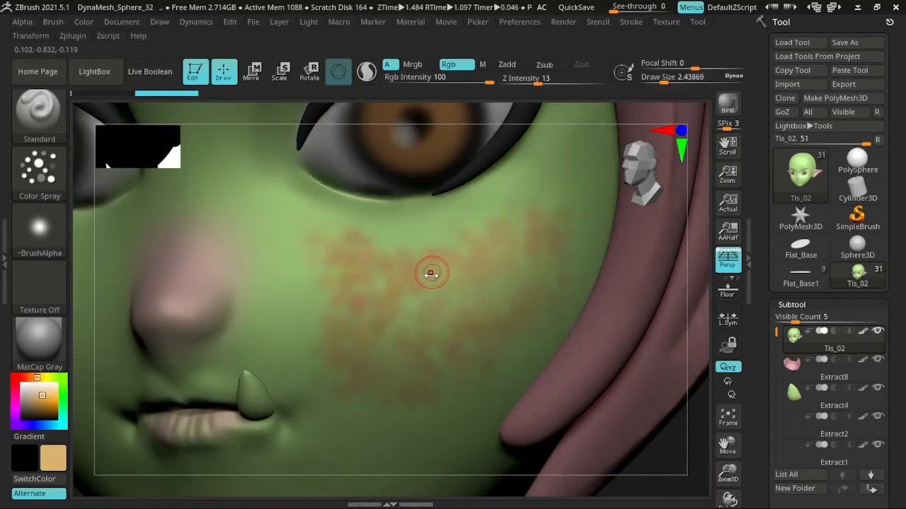
alt+drag(510, 112, 456, 109)
key(ctrl+z)
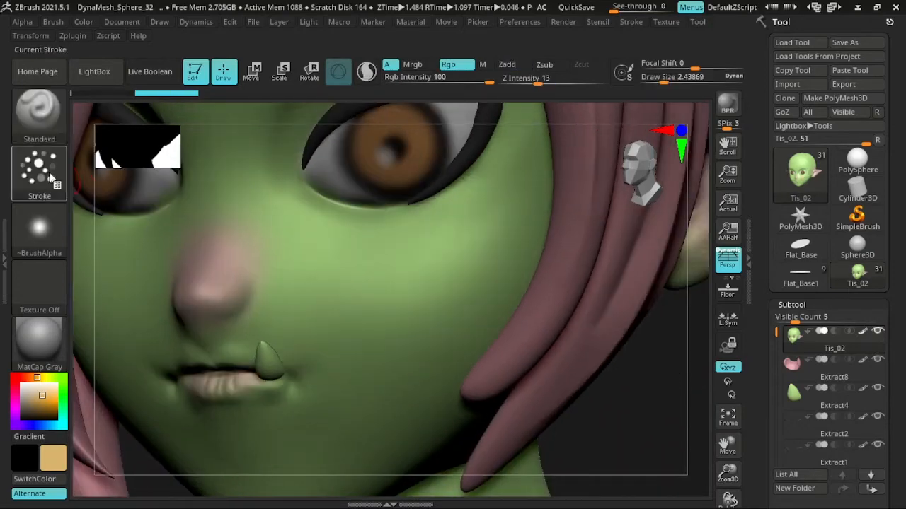
Step: Lower the Color Spray's colour intensity variance to about 0.08, test it on the cheek, and undo the stroke
click(41, 172)
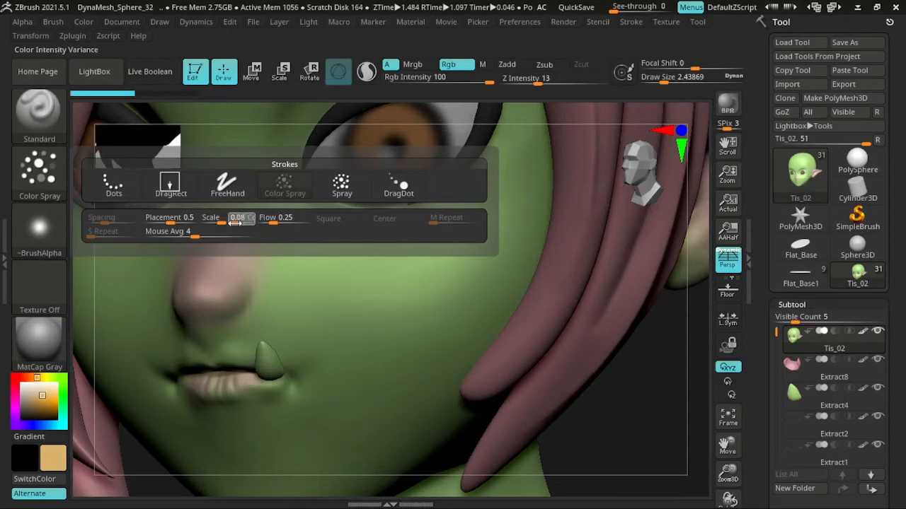
mouse_move(378, 241)
mouse_down()
mouse_move(453, 263)
mouse_move(474, 295)
mouse_up()
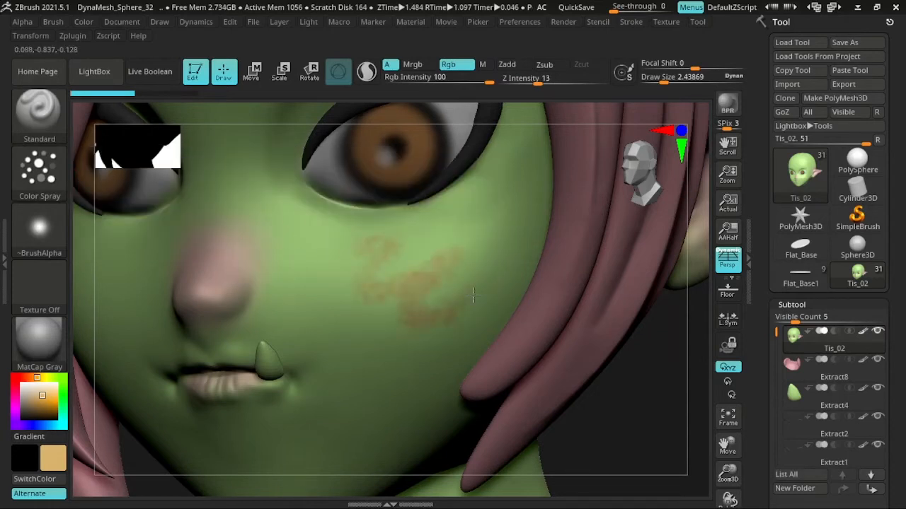
key(ctrl+z)
Step: Raise the Color Spray's colour intensity variance to about 0.72, test it on the cheek, and undo the stroke
click(40, 172)
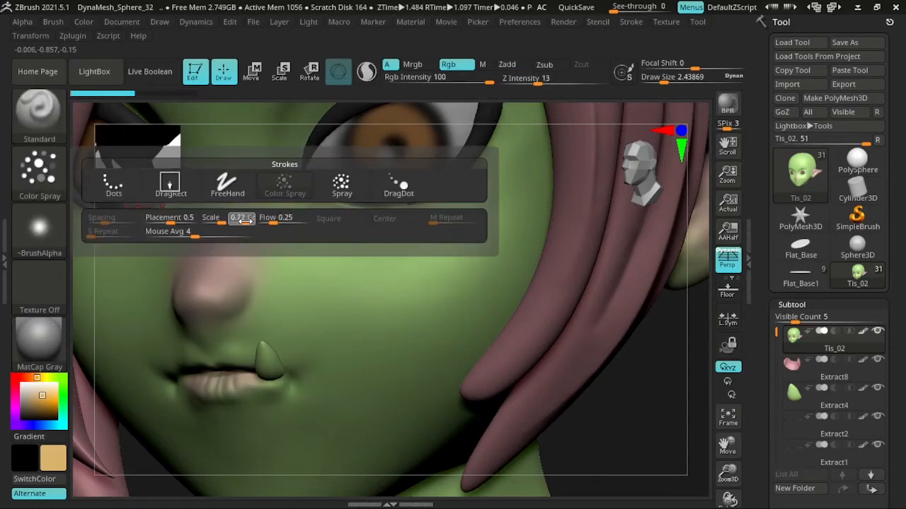
click(243, 221)
drag(369, 257, 409, 324)
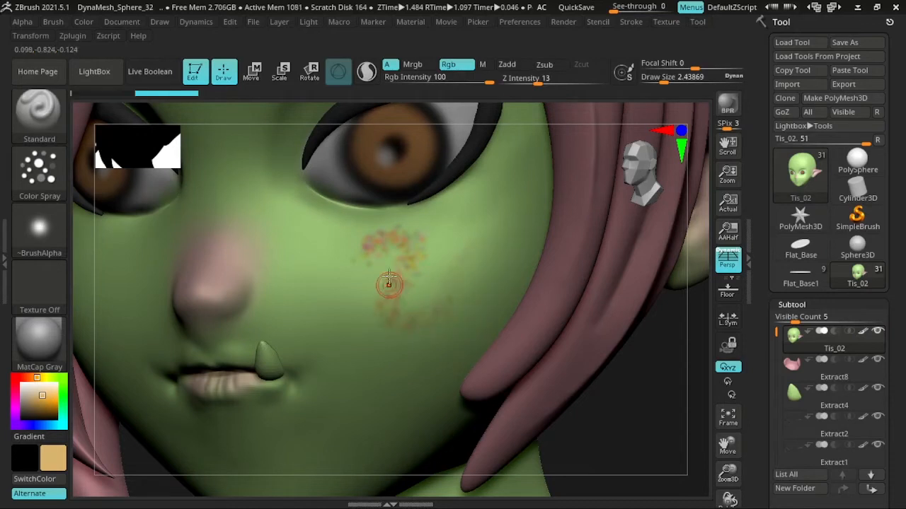
key(ctrl+z)
Step: Set Rgb Intensity to 21 and draw size to about 7, and spray a soft tan blush across the cheek
click(40, 171)
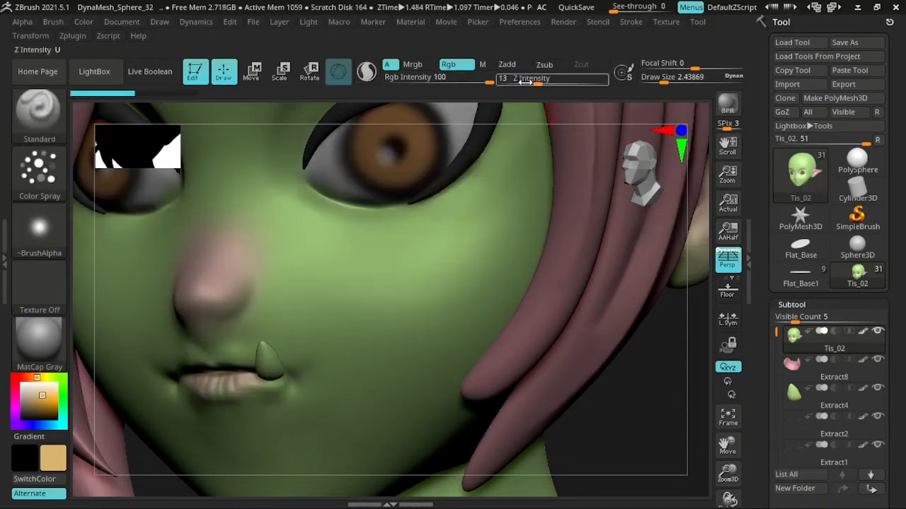
key(space)
mouse_move(423, 212)
mouse_down()
mouse_move(411, 211)
mouse_move(422, 213)
mouse_up()
mouse_move(326, 247)
mouse_down()
mouse_move(347, 274)
mouse_move(481, 249)
mouse_move(398, 289)
mouse_up()
mouse_move(486, 226)
mouse_down()
mouse_move(396, 279)
mouse_move(345, 264)
mouse_move(369, 345)
mouse_up()
mouse_move(414, 270)
mouse_down()
mouse_move(421, 315)
mouse_move(461, 286)
mouse_up()
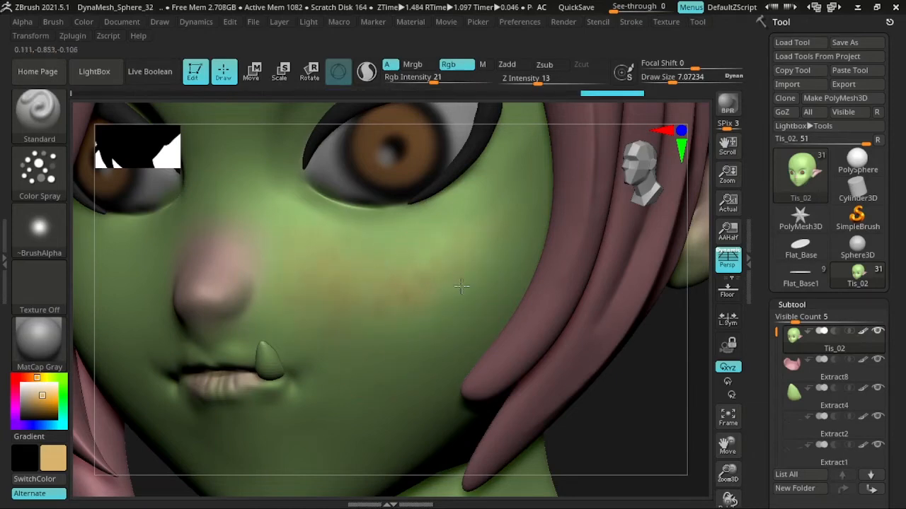
drag(497, 259, 499, 254)
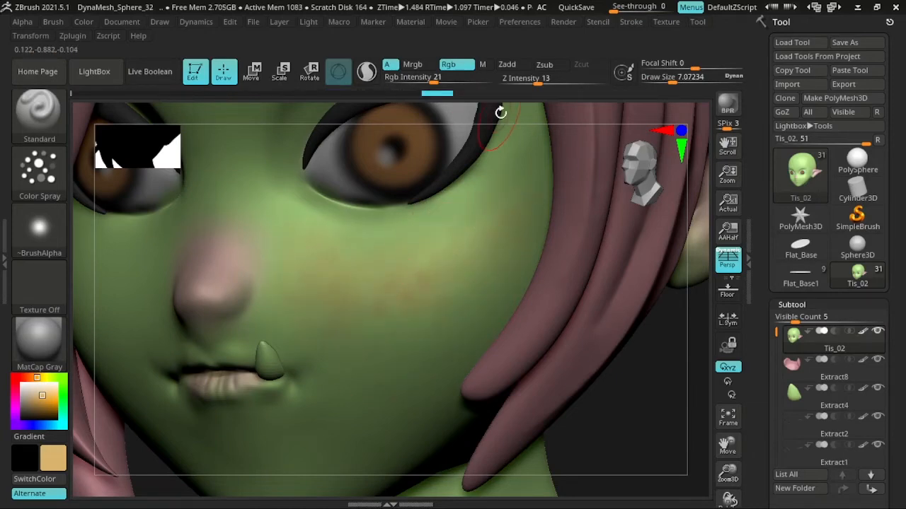
Step: Spray the same soft blush over the character's other cheek, undoing one stroke
mouse_move(501, 114)
alt+mouse_down()
mouse_move(375, 76)
mouse_move(506, 115)
alt+mouse_up()
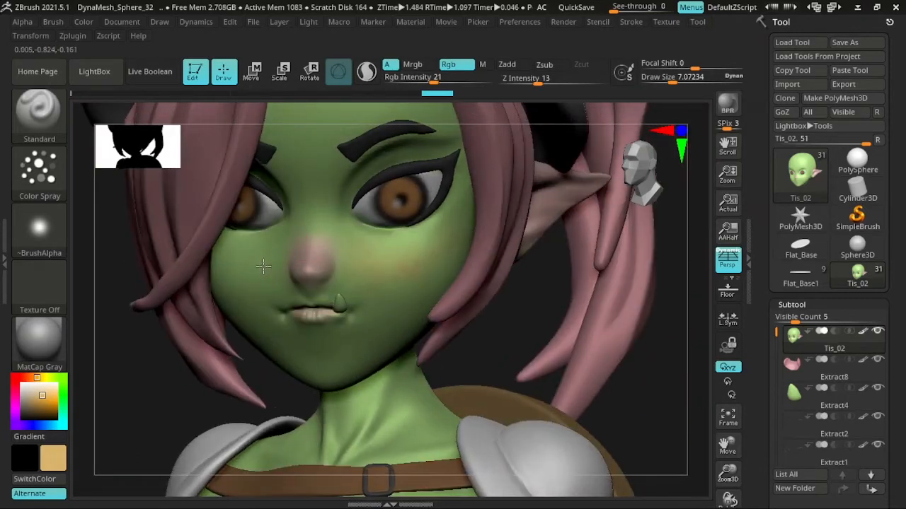
mouse_move(238, 287)
mouse_down()
mouse_move(209, 251)
mouse_move(208, 266)
mouse_up()
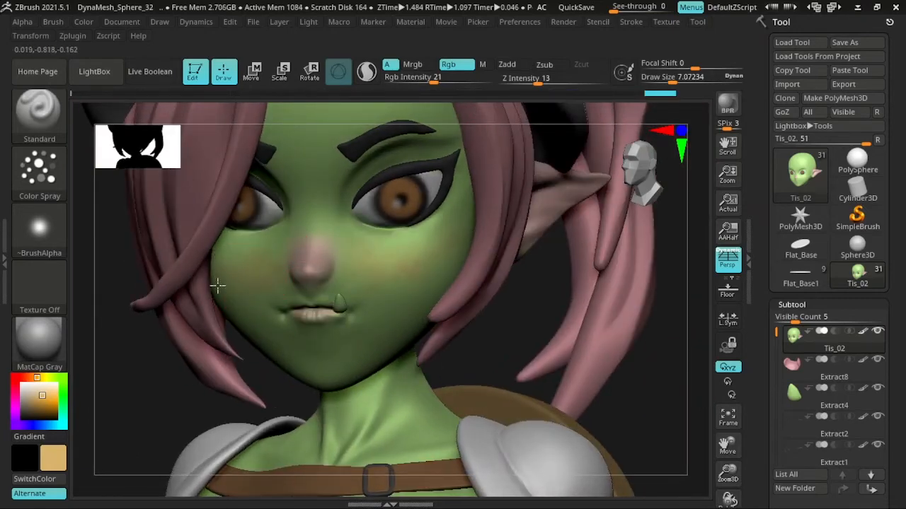
key(ctrl+z)
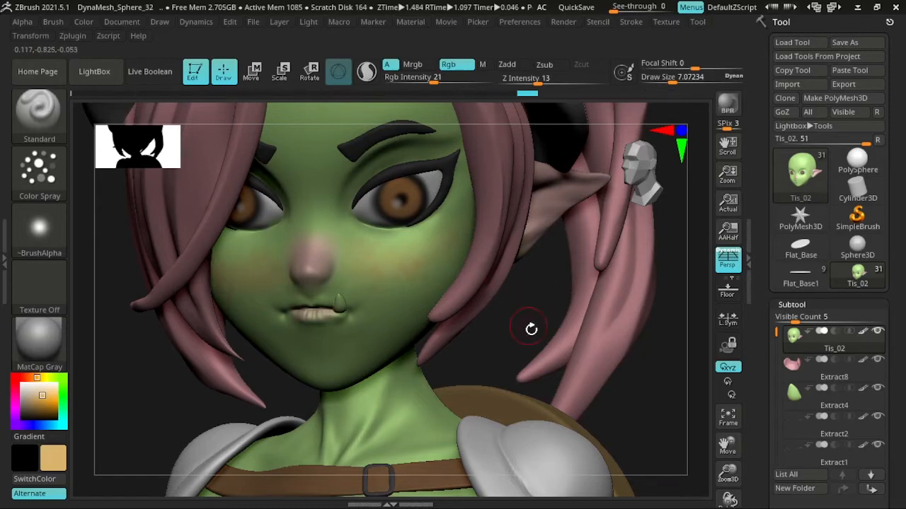
drag(531, 329, 422, 256)
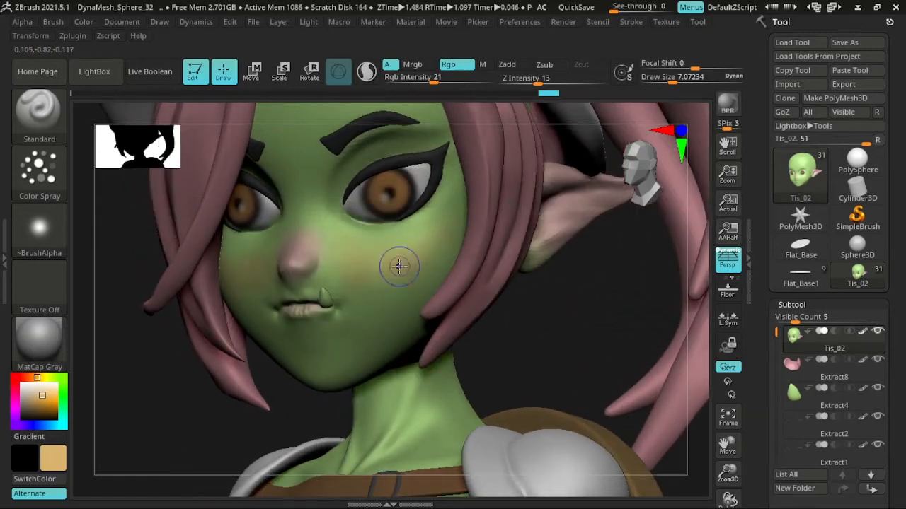
Step: Blend the blush across the character's cheeks, reducing the draw size to about 4
key(shift)
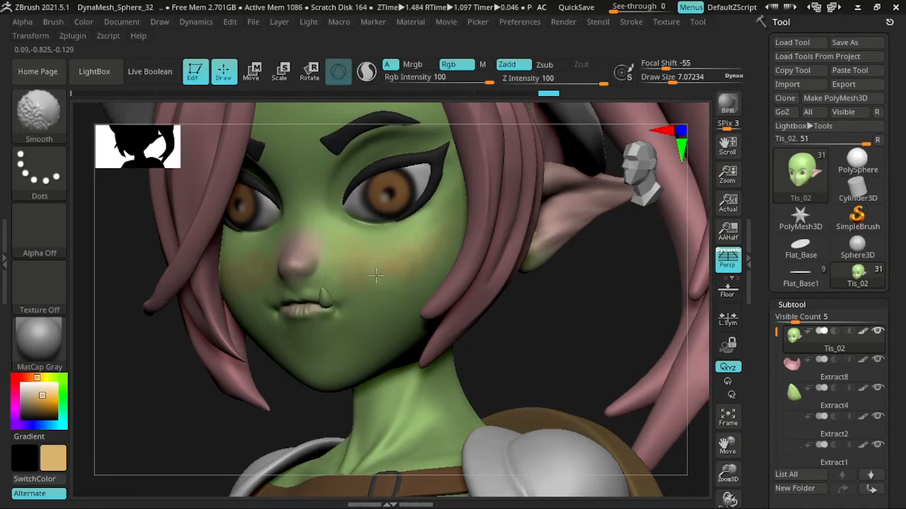
mouse_move(192, 366)
shift+mouse_down()
mouse_move(265, 278)
mouse_move(236, 294)
shift+mouse_up()
key(s)
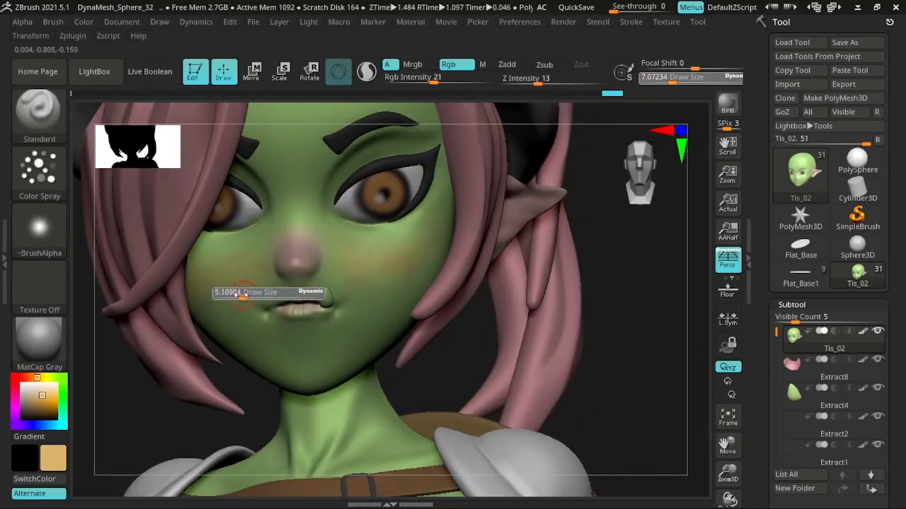
drag(150, 370, 92, 377)
key(s)
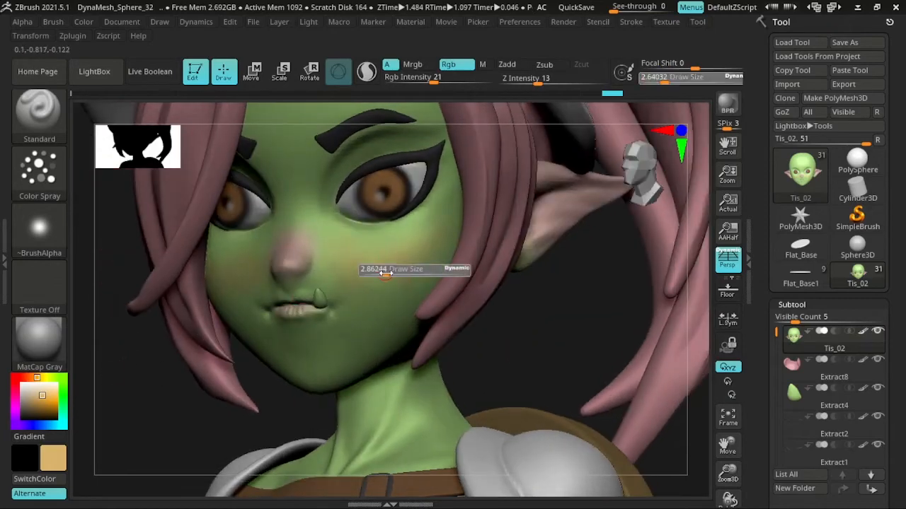
drag(384, 270, 395, 271)
drag(537, 311, 395, 272)
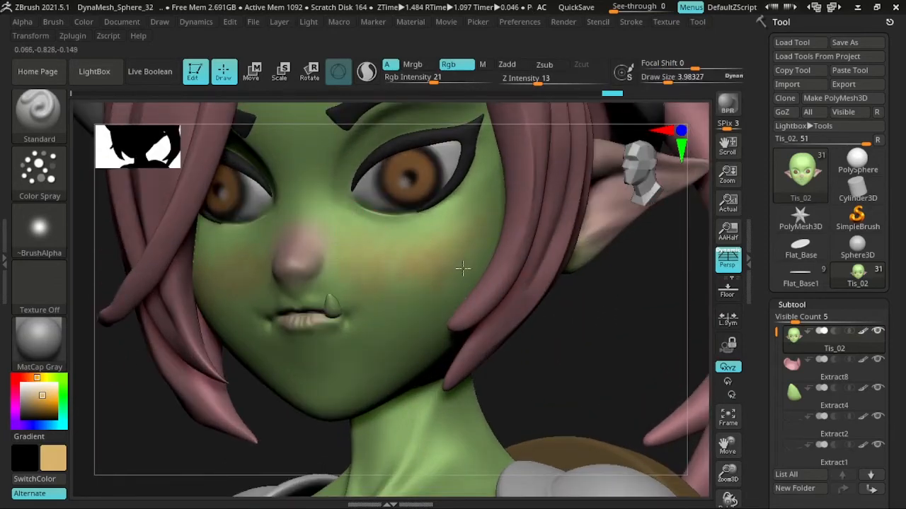
mouse_move(559, 302)
mouse_down()
mouse_move(500, 289)
mouse_move(493, 297)
mouse_move(486, 279)
mouse_move(97, 178)
mouse_up()
Step: Change the stroke type to DragDot and make the character's body the active subtool
click(40, 170)
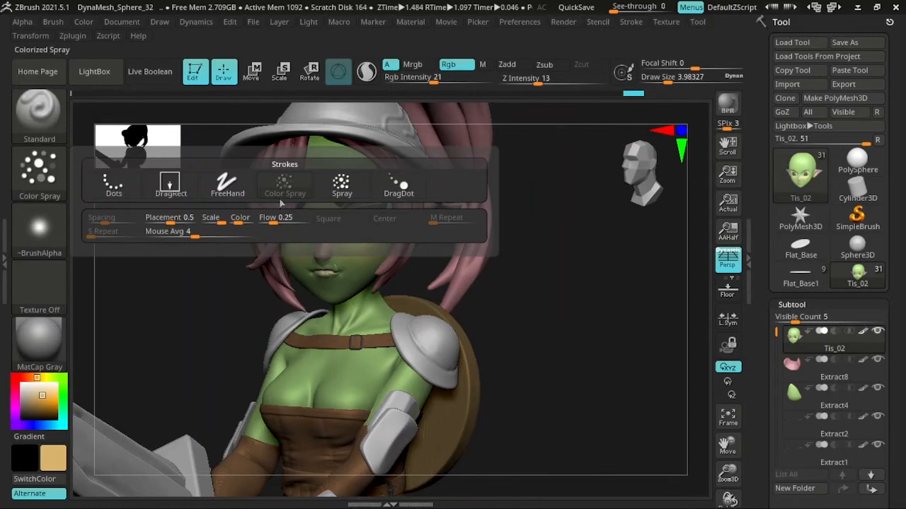
click(399, 186)
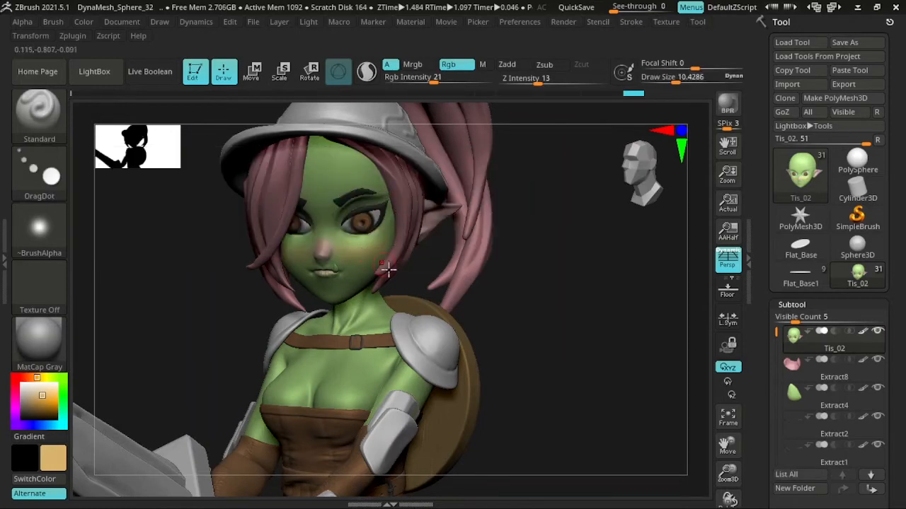
alt+click(334, 378)
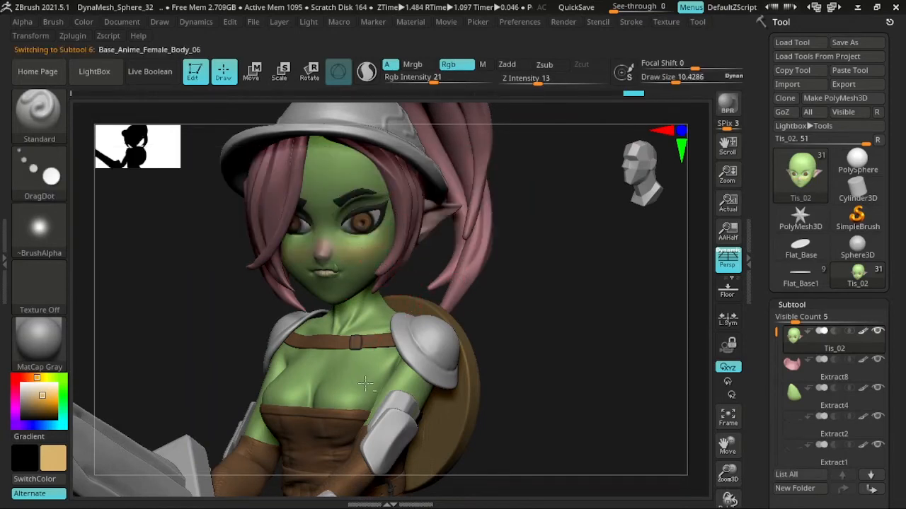
drag(552, 361, 594, 424)
Step: Set Z Intensity to 26, turn Zadd on and turn Rgb off for sculpting only
key(space)
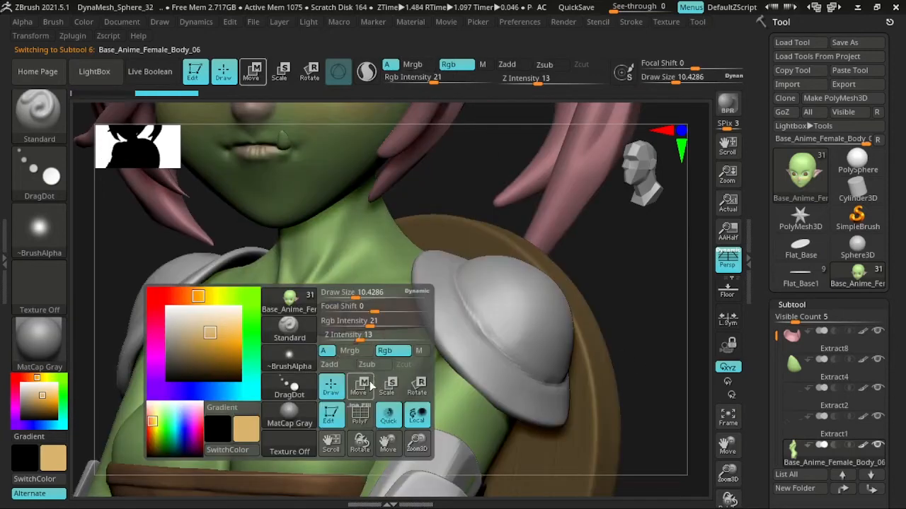
drag(361, 336, 383, 322)
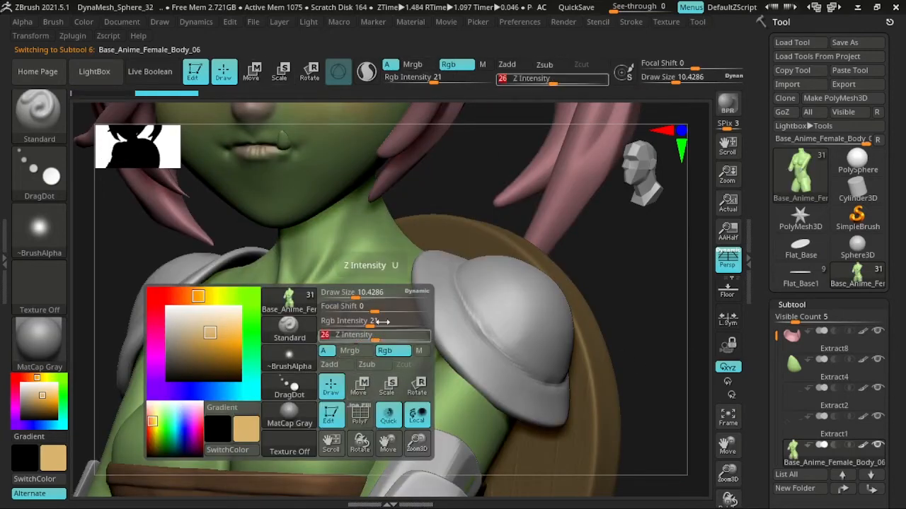
click(507, 65)
click(448, 64)
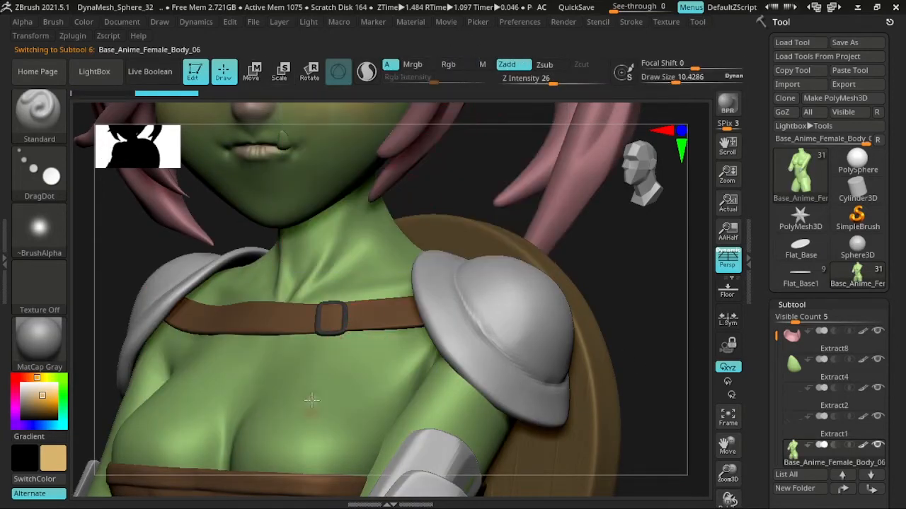
Step: Place small raised dots across the upper chest, using draw sizes from about 4.7 down to about 3.4
drag(469, 180, 360, 432)
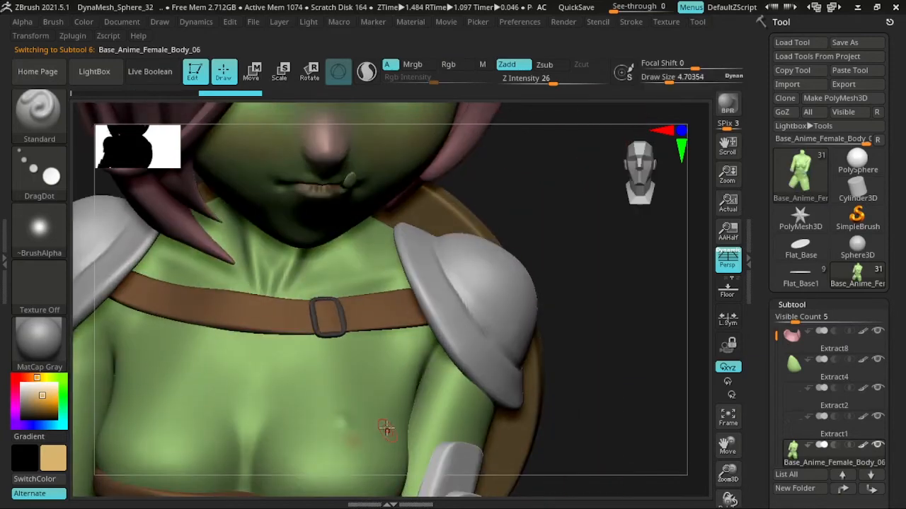
click(296, 400)
click(286, 432)
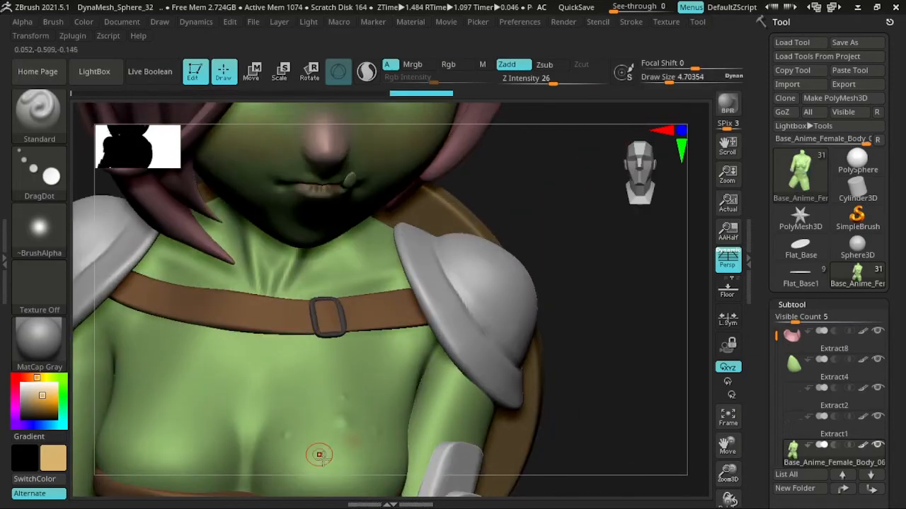
key(s)
drag(317, 457, 323, 456)
click(310, 462)
key(s)
drag(303, 422, 297, 422)
click(312, 424)
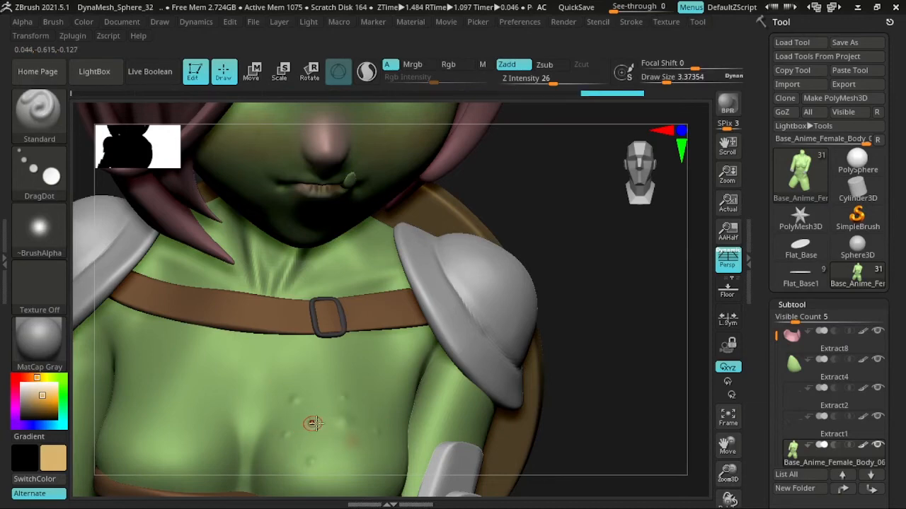
click(376, 389)
Step: Make the head the active subtool and try DragDot over the eye's pupil at a draw size of about 15
mouse_move(529, 222)
mouse_down()
mouse_move(509, 219)
mouse_move(546, 350)
mouse_move(543, 488)
mouse_up()
alt+click(397, 289)
key(s)
drag(576, 305, 444, 295)
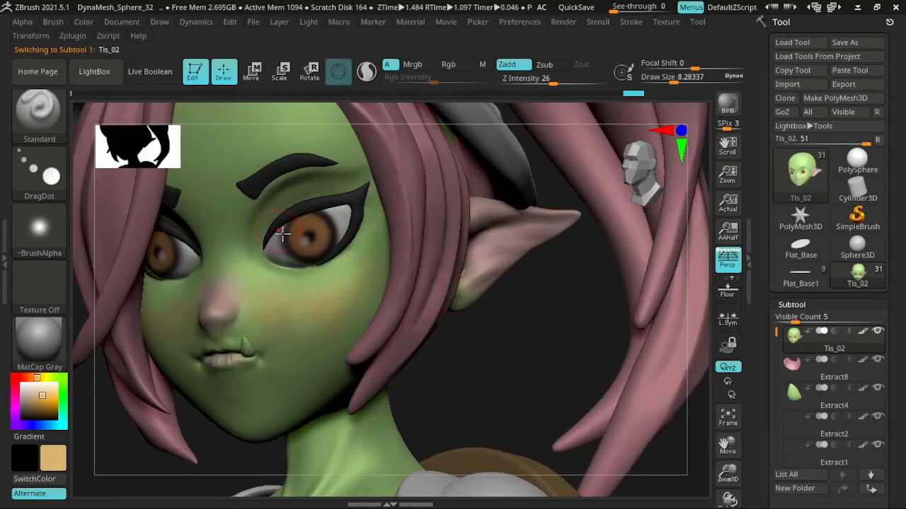
key(s)
drag(306, 233, 309, 234)
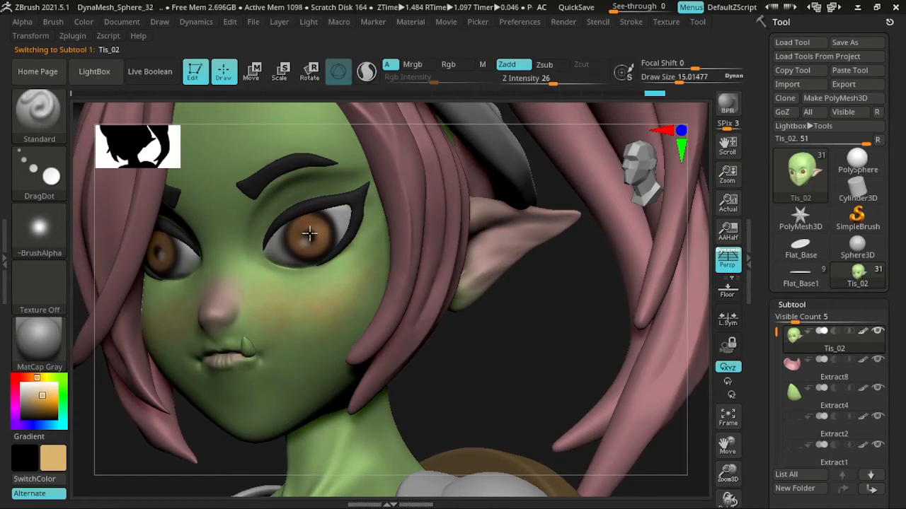
drag(472, 319, 363, 288)
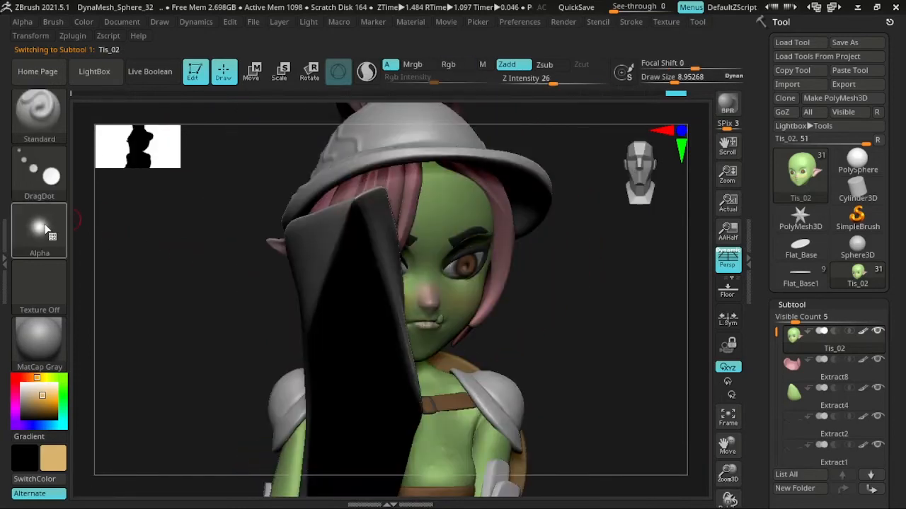
Step: Load Texture 27 on the brush and change the stroke type to DragRect
click(43, 226)
click(39, 288)
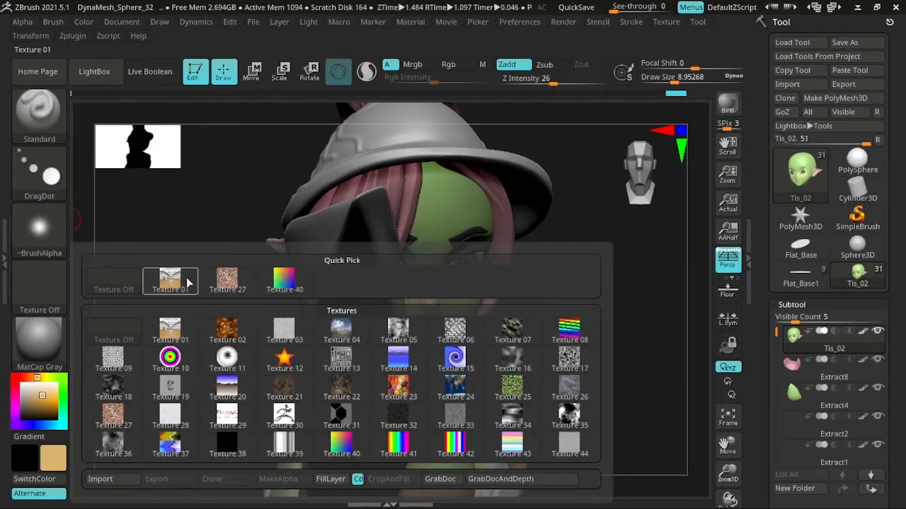
click(228, 280)
click(39, 173)
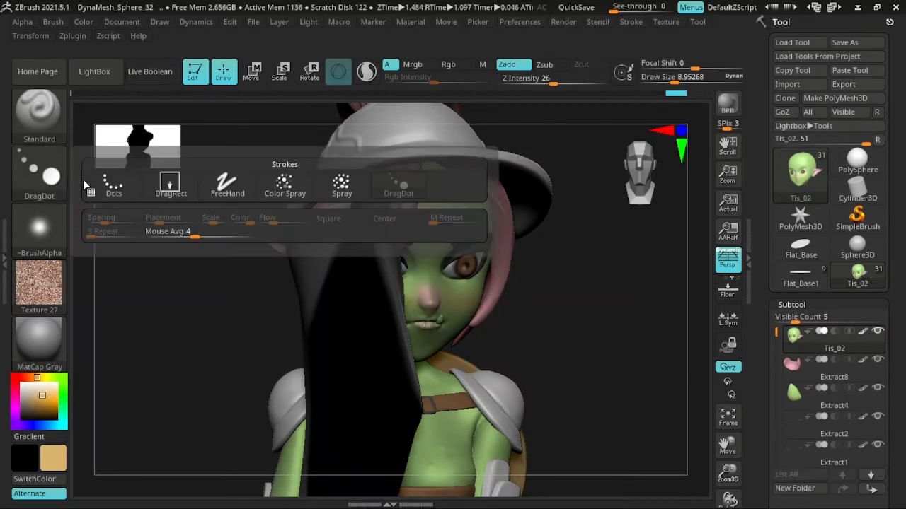
click(178, 185)
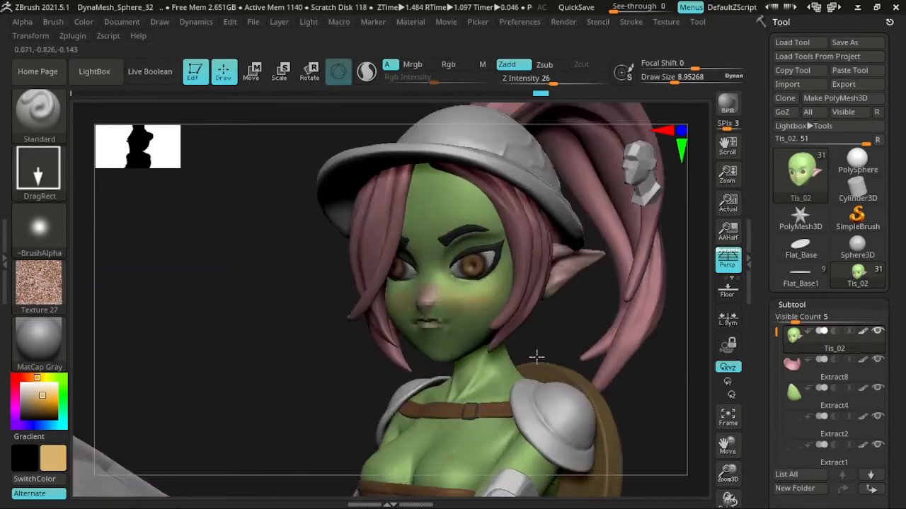
Step: Switch the brush to Rgb only, stamp the texture over the cheek as a test, and undo it
drag(486, 326, 634, 339)
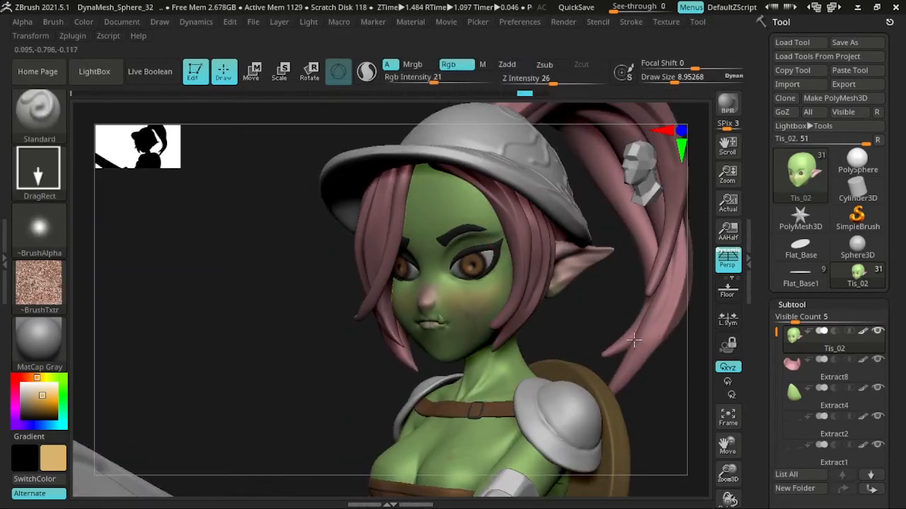
drag(570, 342, 555, 403)
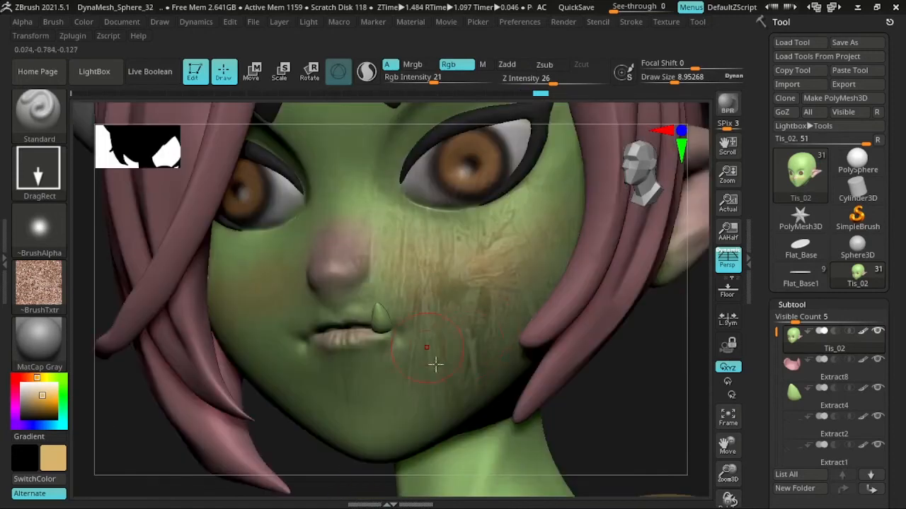
drag(617, 387, 618, 385)
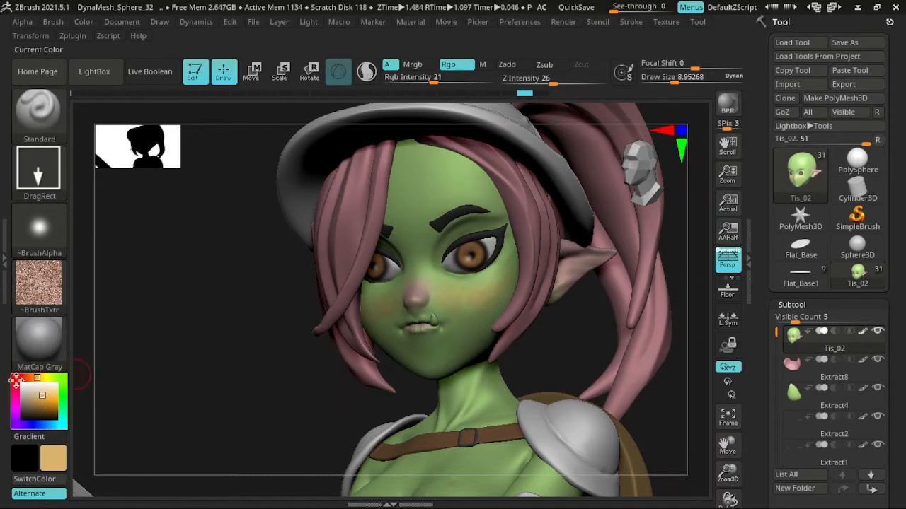
Step: Turn off the Alternate colour option, keeping Rgb painting on
click(55, 479)
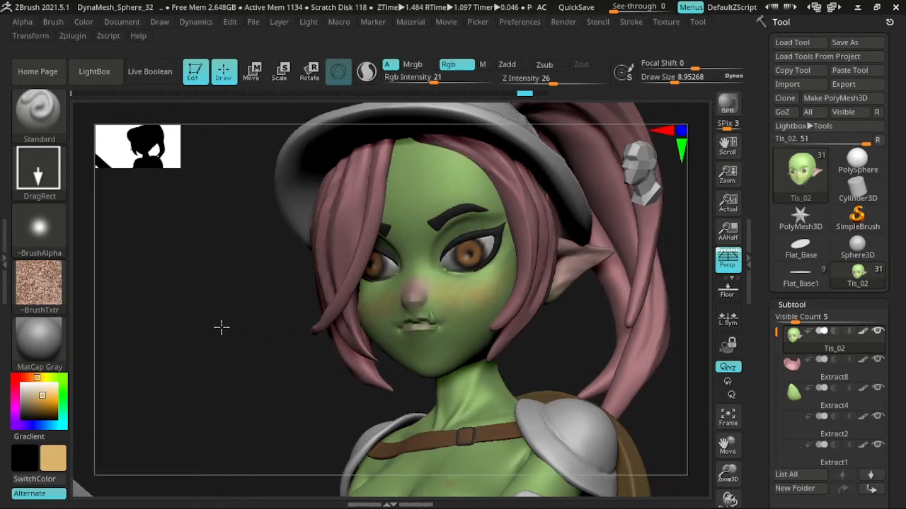
alt+drag(221, 327, 207, 311)
click(38, 497)
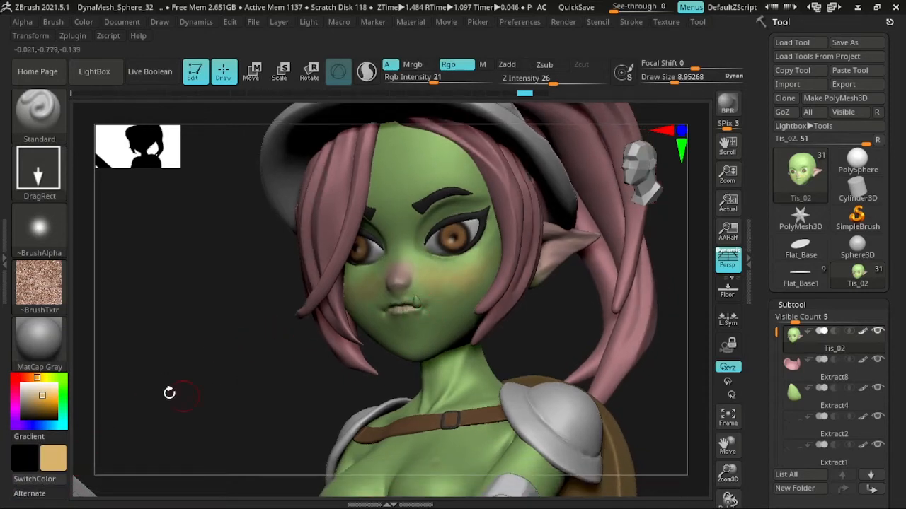
click(448, 64)
click(464, 65)
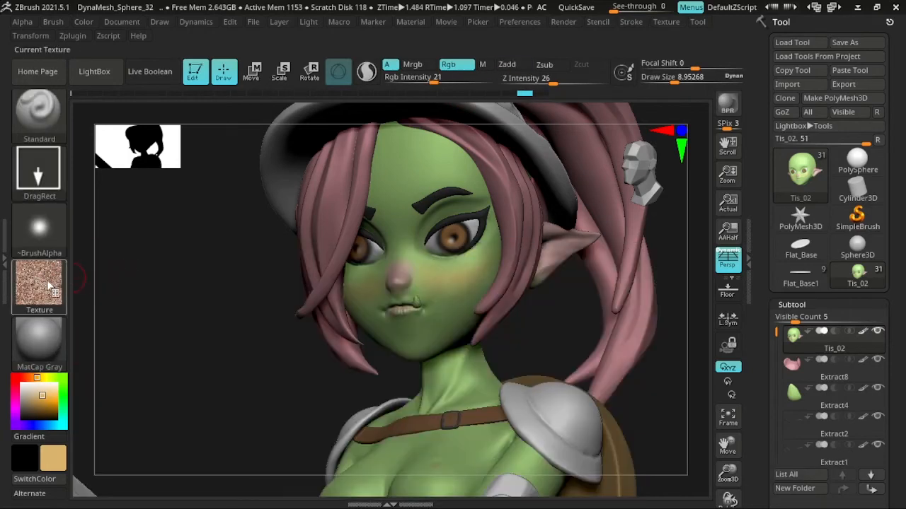
Step: Turn the brush texture off, set the stroke type to Dots, and paint a faint test stroke on the lower cheek
click(48, 286)
click(108, 279)
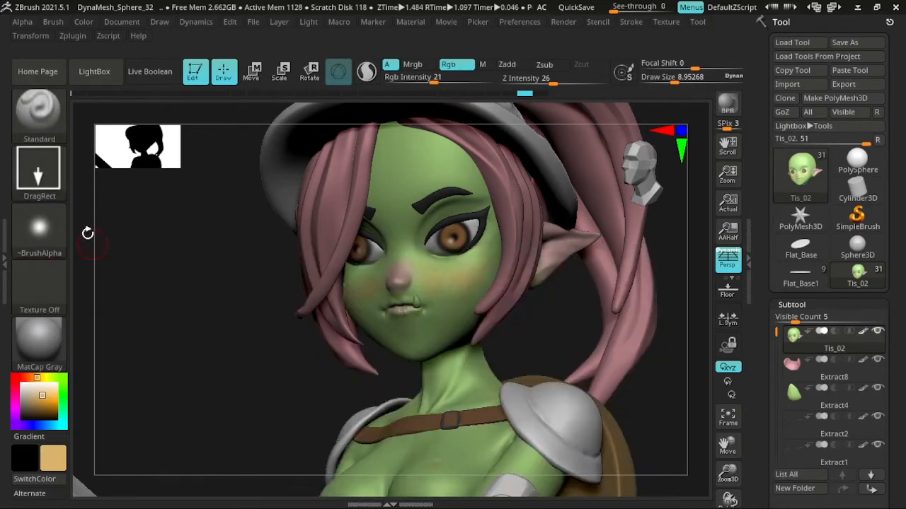
click(44, 179)
click(115, 188)
drag(433, 325, 432, 328)
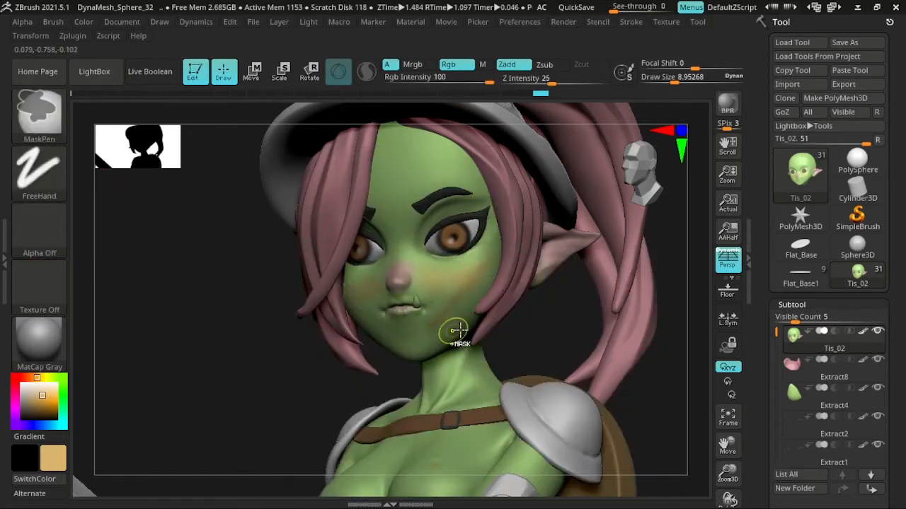
ctrl+right_drag(533, 327, 520, 385)
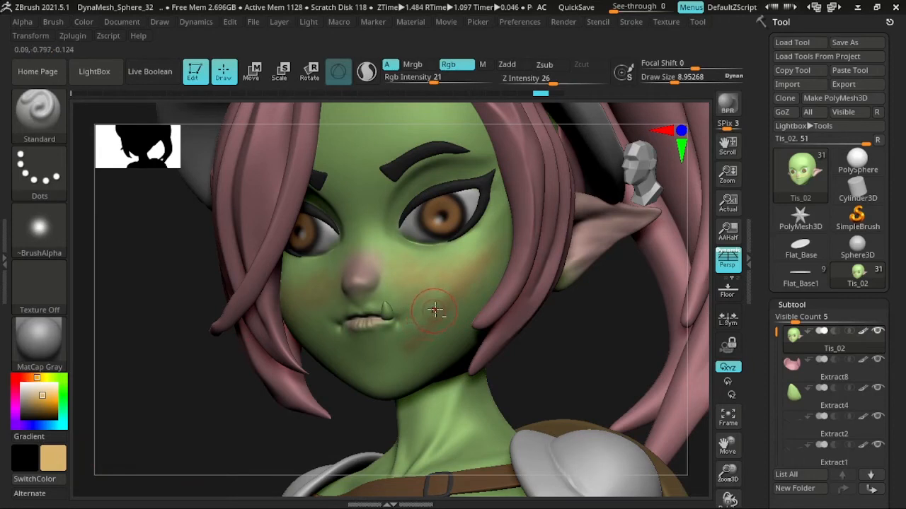
Step: Turn on Alternate and paint dark diagonal smudges across the cheek with the black secondary colour
click(53, 494)
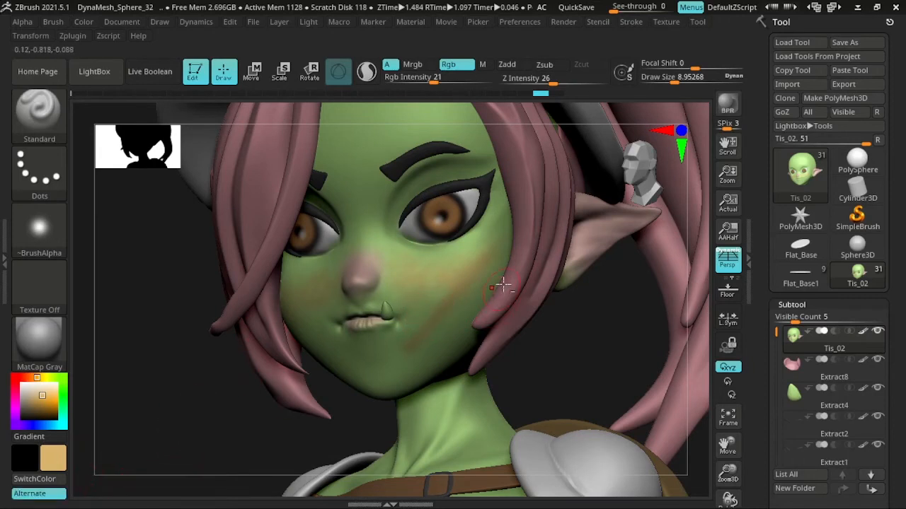
drag(495, 263, 408, 361)
mouse_move(482, 269)
mouse_down()
mouse_move(404, 370)
mouse_move(461, 256)
mouse_move(391, 274)
mouse_up()
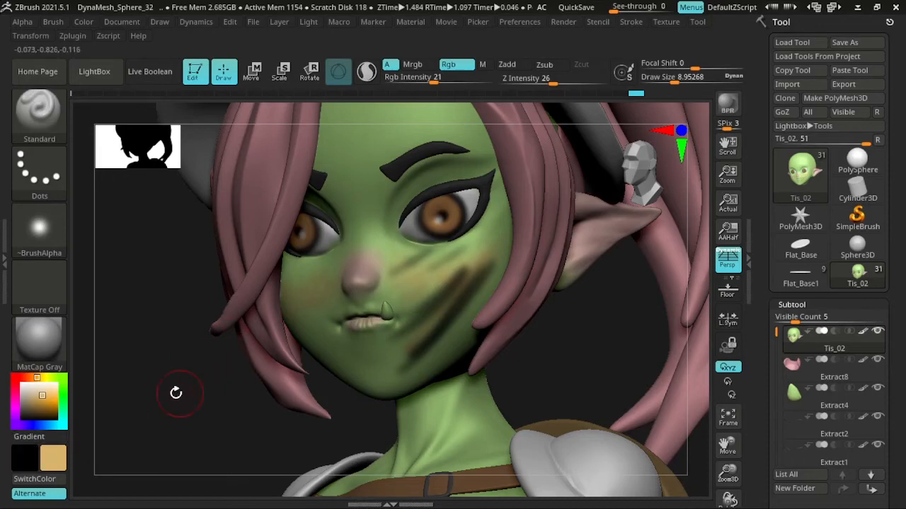
Step: Undo the last stroke on the face and set the draw size to about 18
drag(175, 393, 349, 333)
mouse_move(586, 291)
alt+mouse_down()
mouse_move(465, 260)
mouse_move(482, 285)
mouse_move(396, 282)
alt+mouse_up()
key(ctrl+z)
drag(319, 301, 425, 304)
key(s)
drag(318, 306, 330, 304)
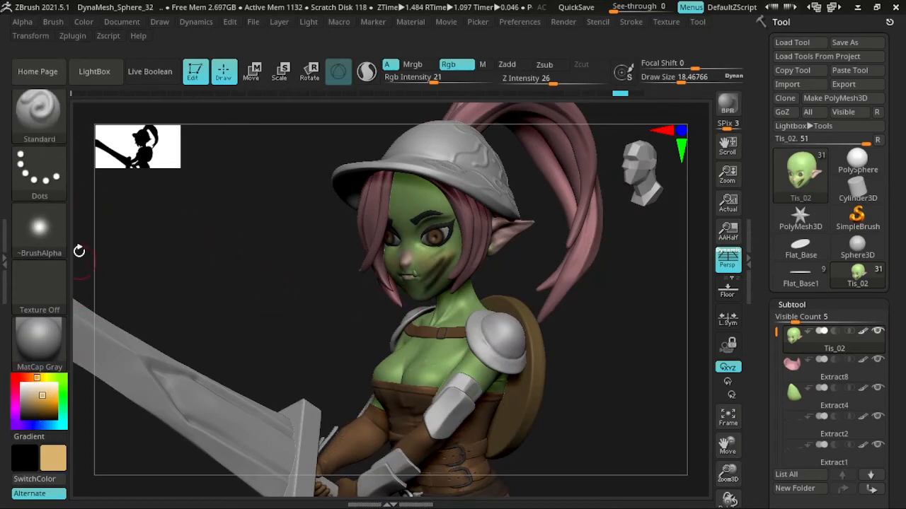
Step: Make the round shield on the character's back the active subtool and fill it with white
drag(342, 251, 111, 297)
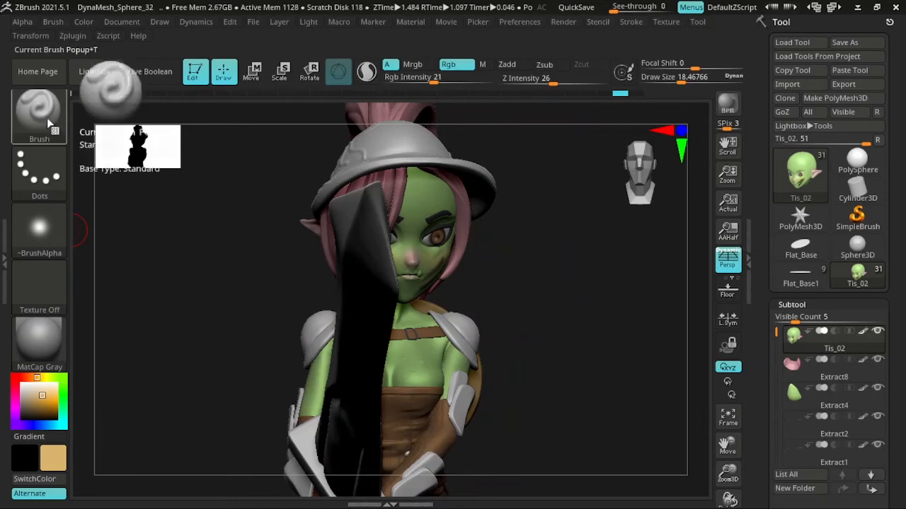
mouse_move(212, 264)
mouse_down()
mouse_move(320, 263)
mouse_move(238, 259)
mouse_move(238, 269)
mouse_move(410, 303)
mouse_up()
alt+click(501, 320)
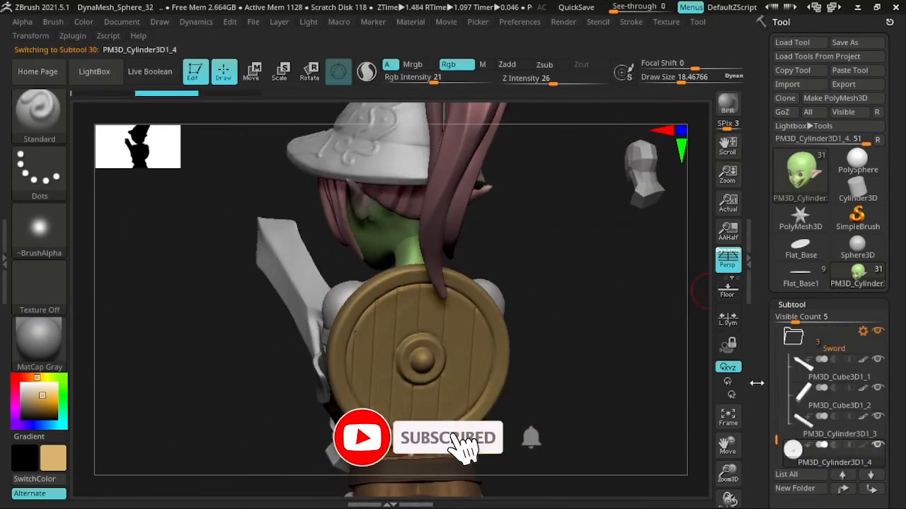
drag(762, 406, 764, 364)
click(22, 385)
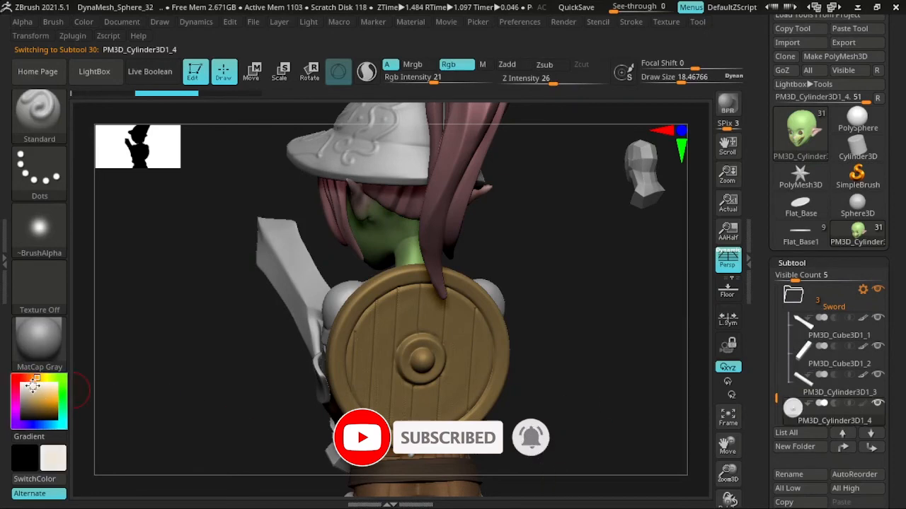
key(ctrl+f)
Step: Switch to the Blob brush and assign it the soft round ~BrushAlpha for sculpting the shield
click(39, 109)
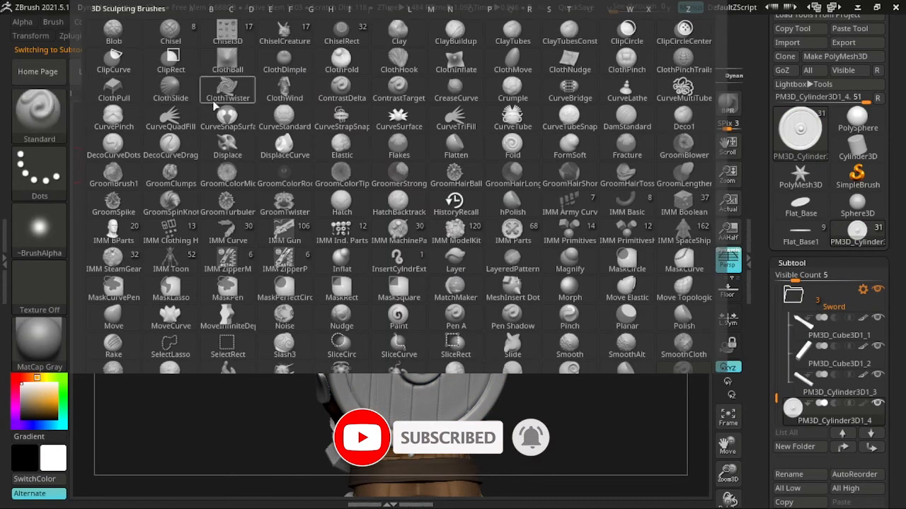
click(104, 29)
drag(249, 271, 172, 289)
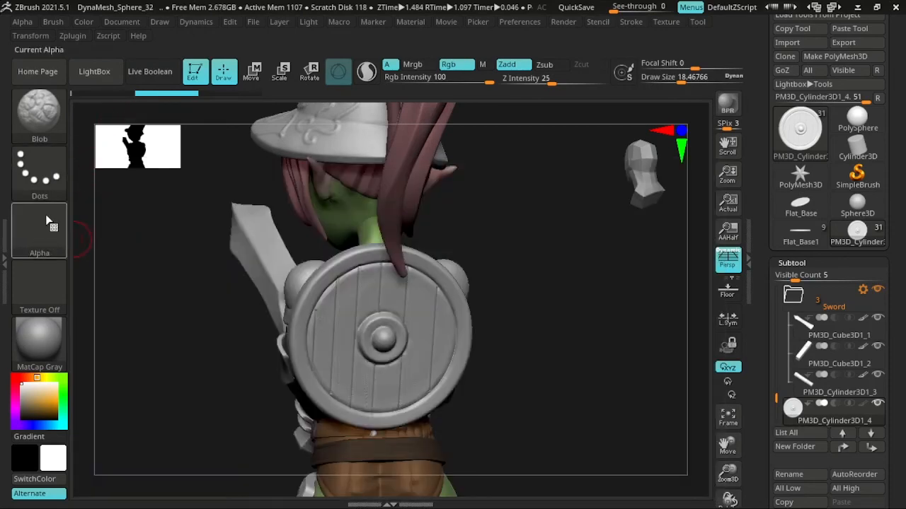
drag(198, 281, 303, 303)
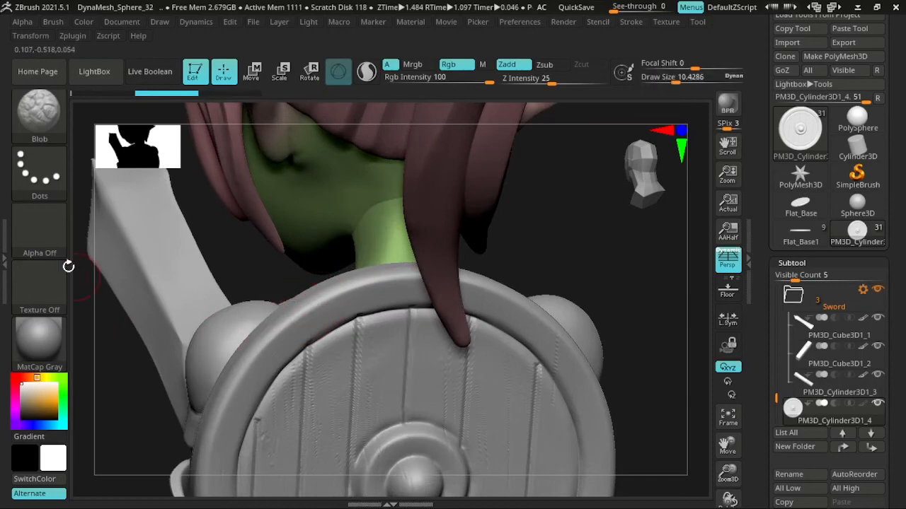
click(48, 239)
click(284, 387)
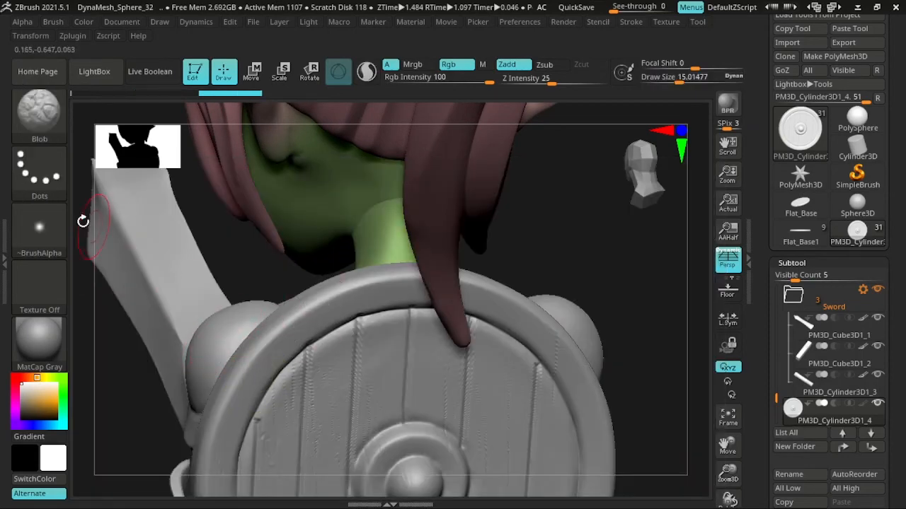
Step: Set the stroke type to Spray and sculpt small irregular bumps along the shield's upper rim on the sword side
click(39, 169)
click(281, 195)
click(39, 169)
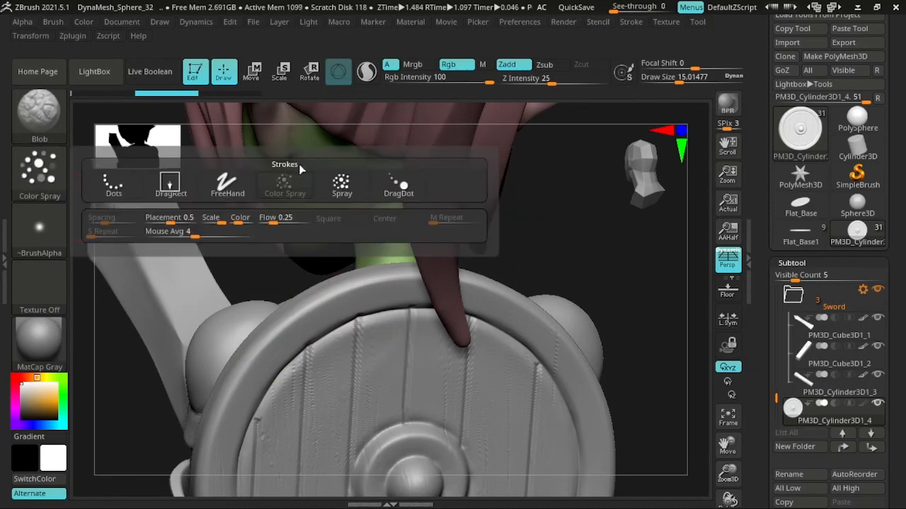
click(342, 185)
drag(314, 318, 214, 398)
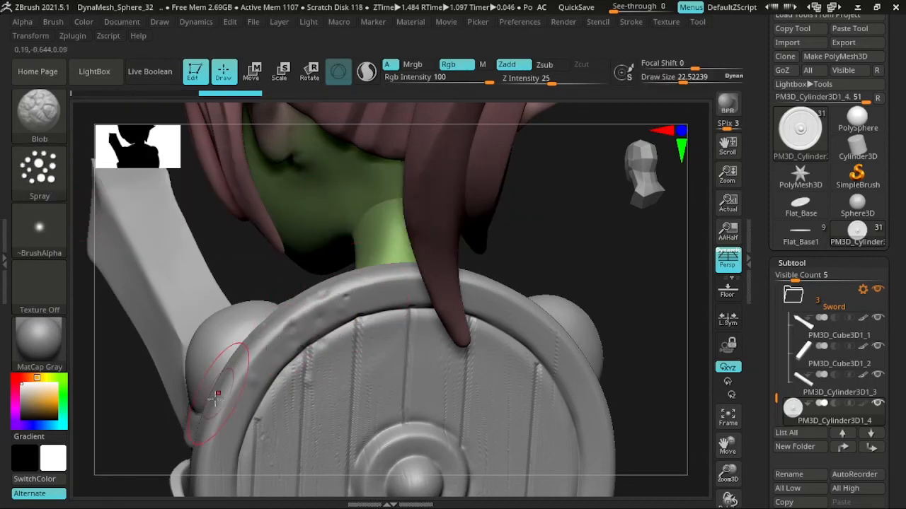
Step: Roughen the shield rim further down the sword side with more sprayed bumps, reducing the draw size from about 18 to about 10
mouse_move(139, 430)
alt+mouse_down()
mouse_move(155, 340)
mouse_move(156, 359)
mouse_move(147, 342)
mouse_move(170, 337)
alt+mouse_up()
key(s)
key(s)
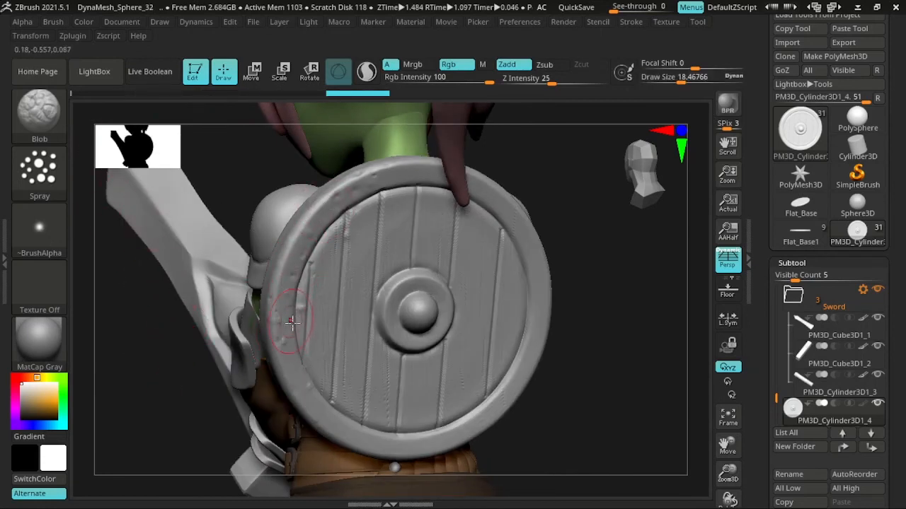
key(s)
drag(292, 323, 286, 323)
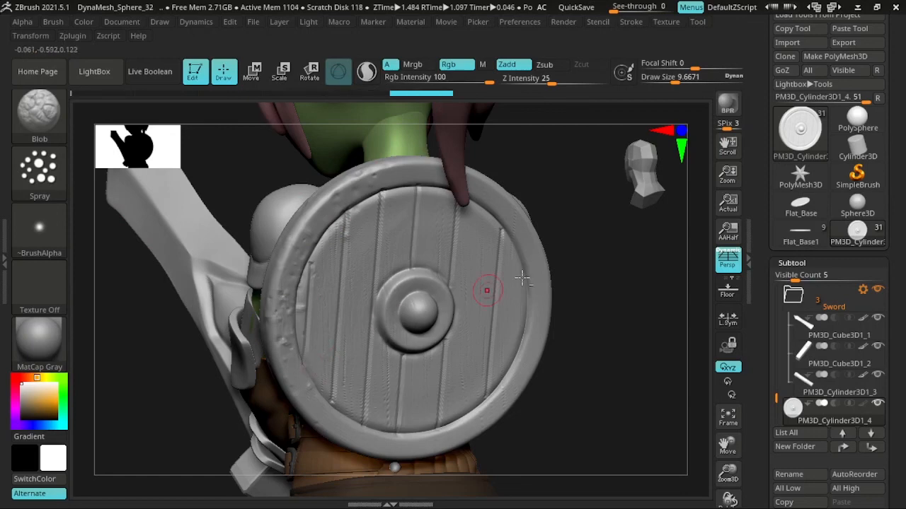
mouse_move(524, 182)
alt+mouse_down()
mouse_move(515, 177)
mouse_move(505, 217)
mouse_move(483, 227)
mouse_move(507, 297)
mouse_move(467, 281)
mouse_move(526, 297)
mouse_move(378, 293)
mouse_move(461, 314)
mouse_move(433, 317)
mouse_move(453, 321)
mouse_move(426, 329)
mouse_move(392, 254)
mouse_move(397, 237)
alt+mouse_up()
drag(397, 237, 427, 263)
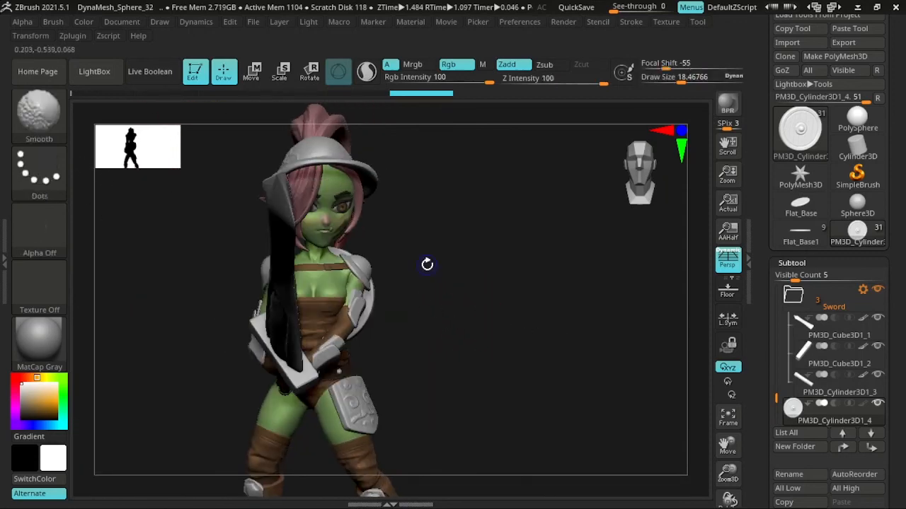
key(shift)
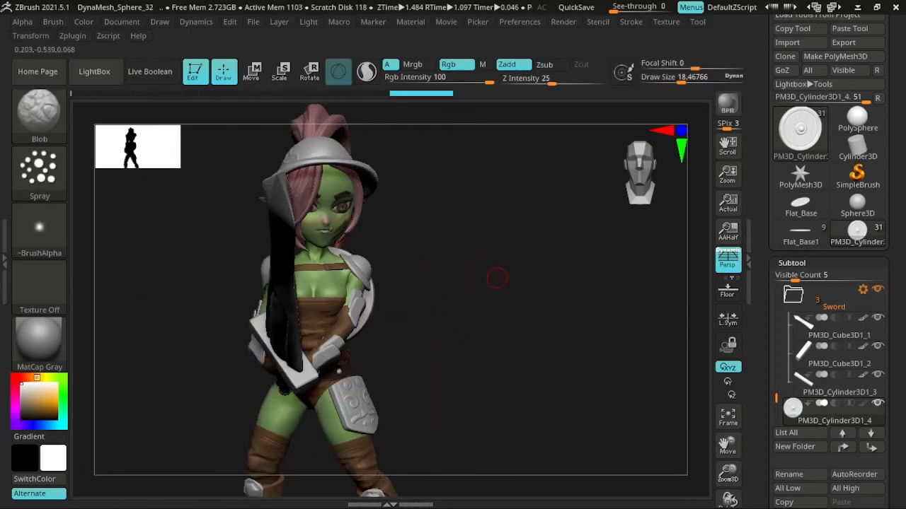